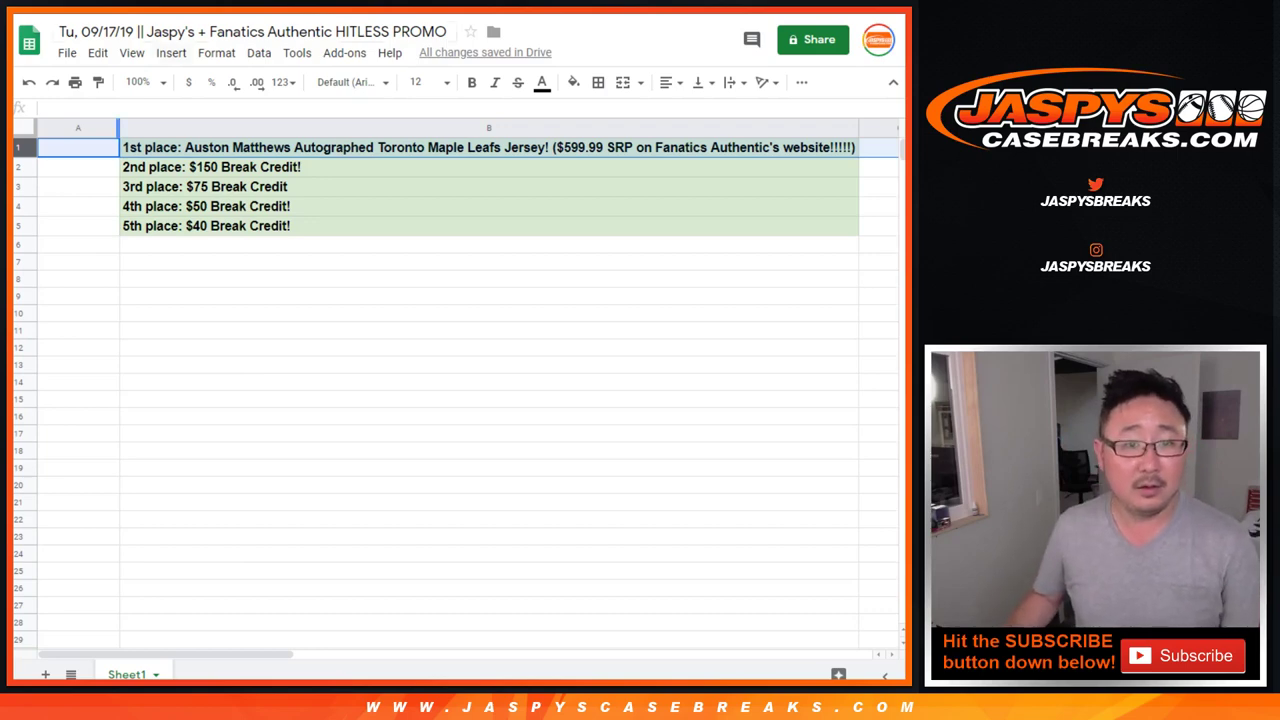
Step: Roll two virtual dice on the Dice Roller, landing a 1 and a 6 (total 7)
key(Left)
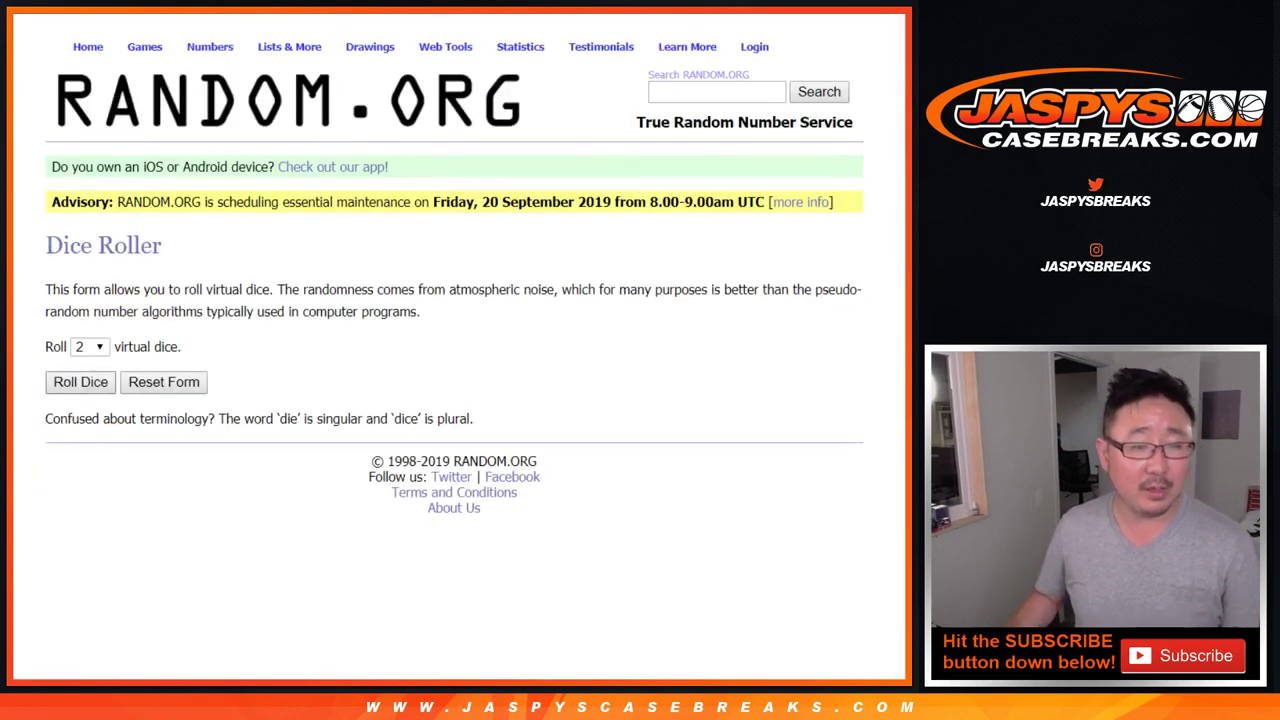
key(Return)
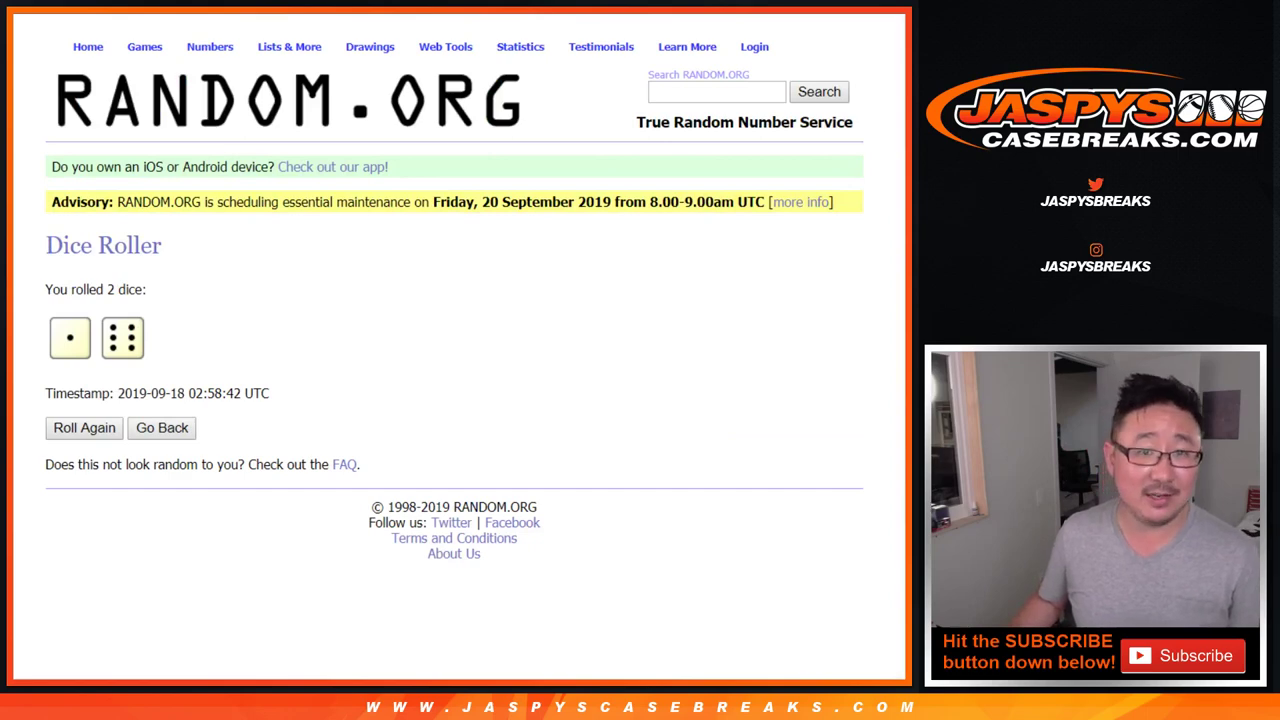
Step: Randomize the name list and check the top and bottom of the 706-item result
scroll(450, 350, down, 2)
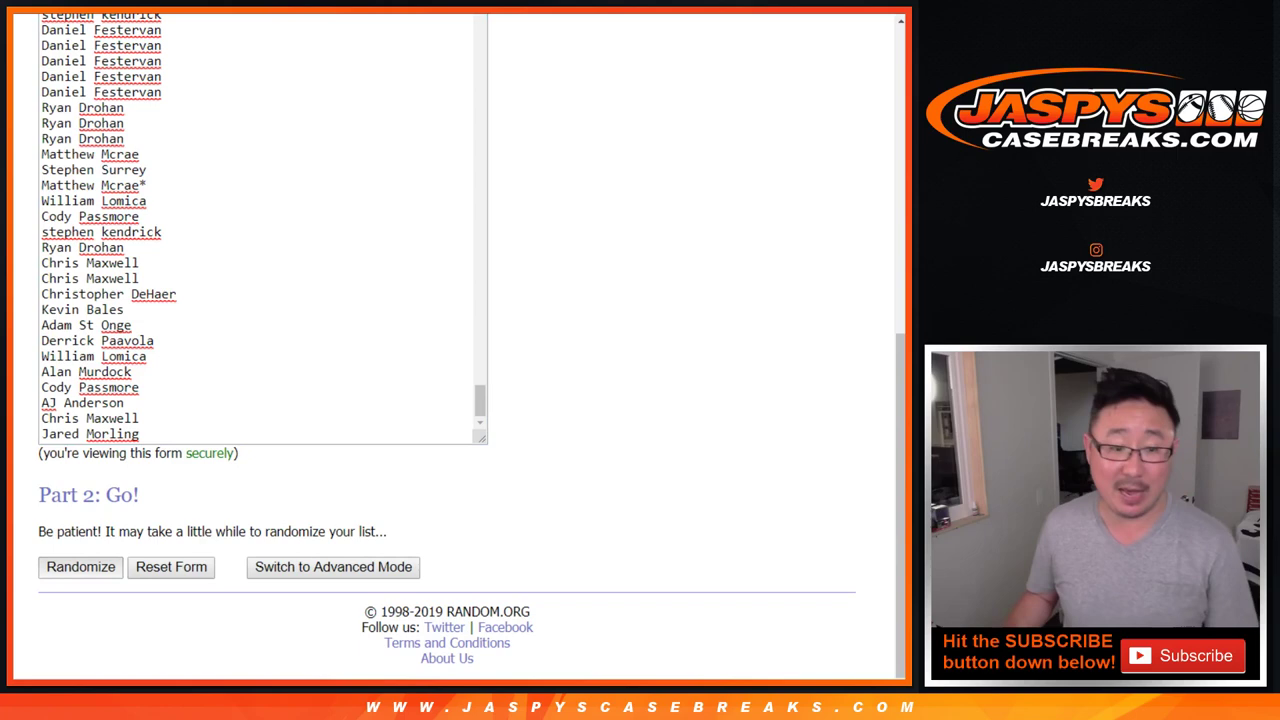
key(End)
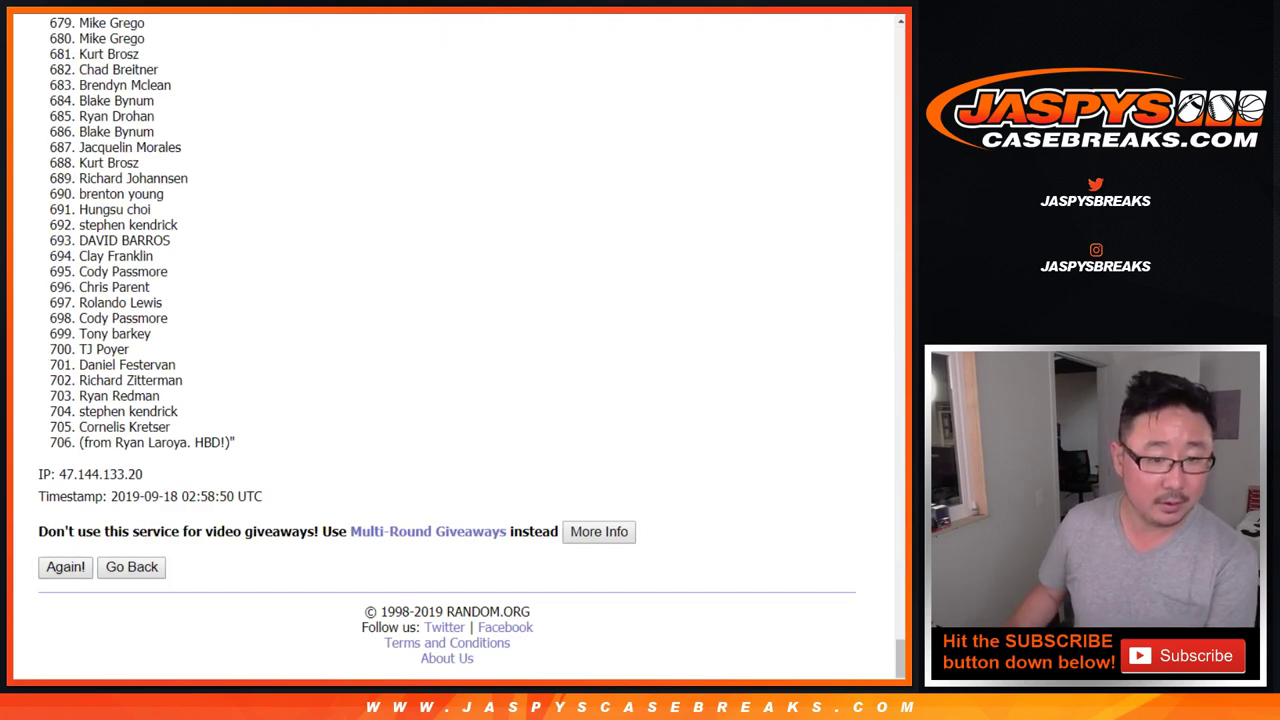
key(Home)
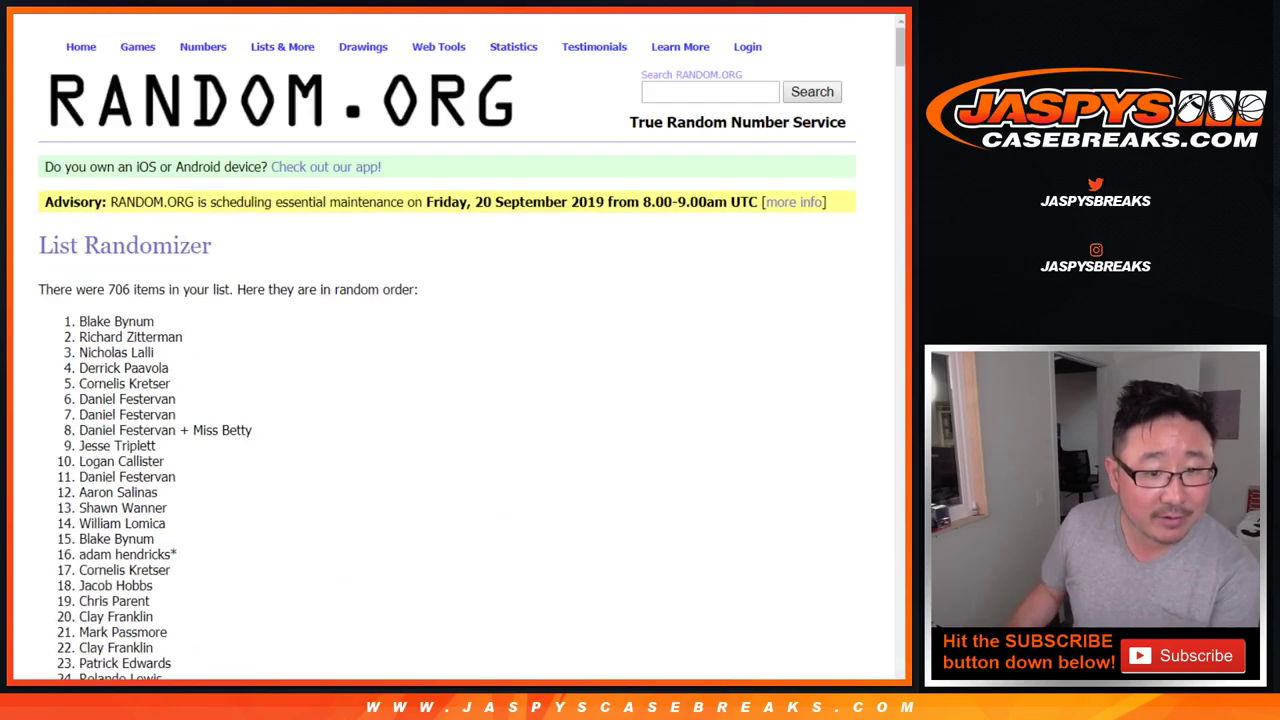
key(End)
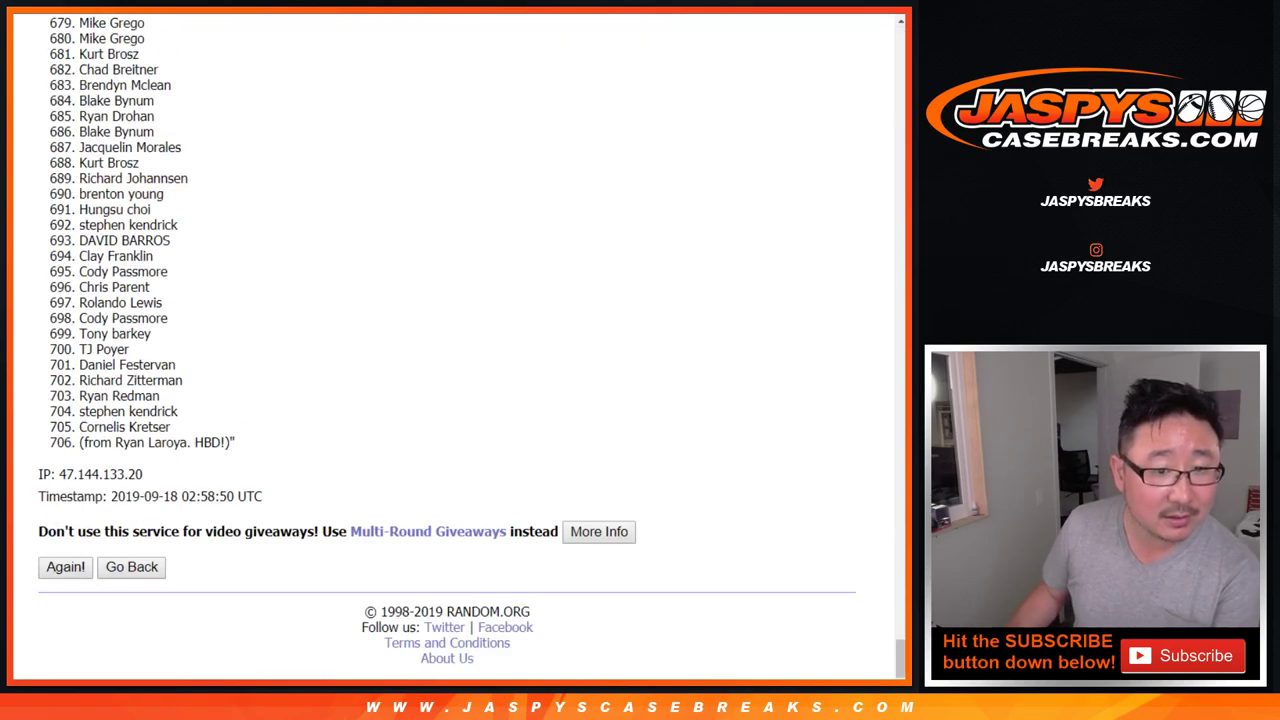
key(Home)
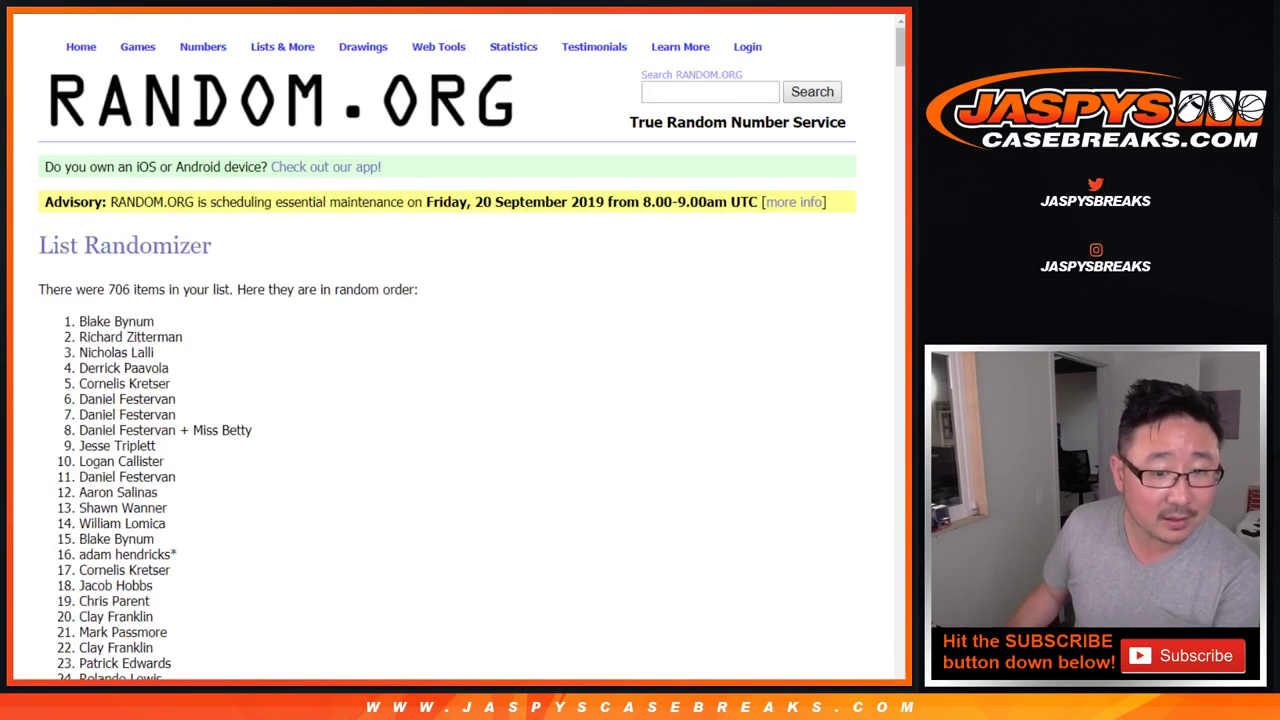
Step: Scroll down through the shuffled name results
scroll(450, 350, down, 5)
scroll(450, 350, down, 8)
scroll(450, 350, down, 13)
scroll(450, 350, down, 16)
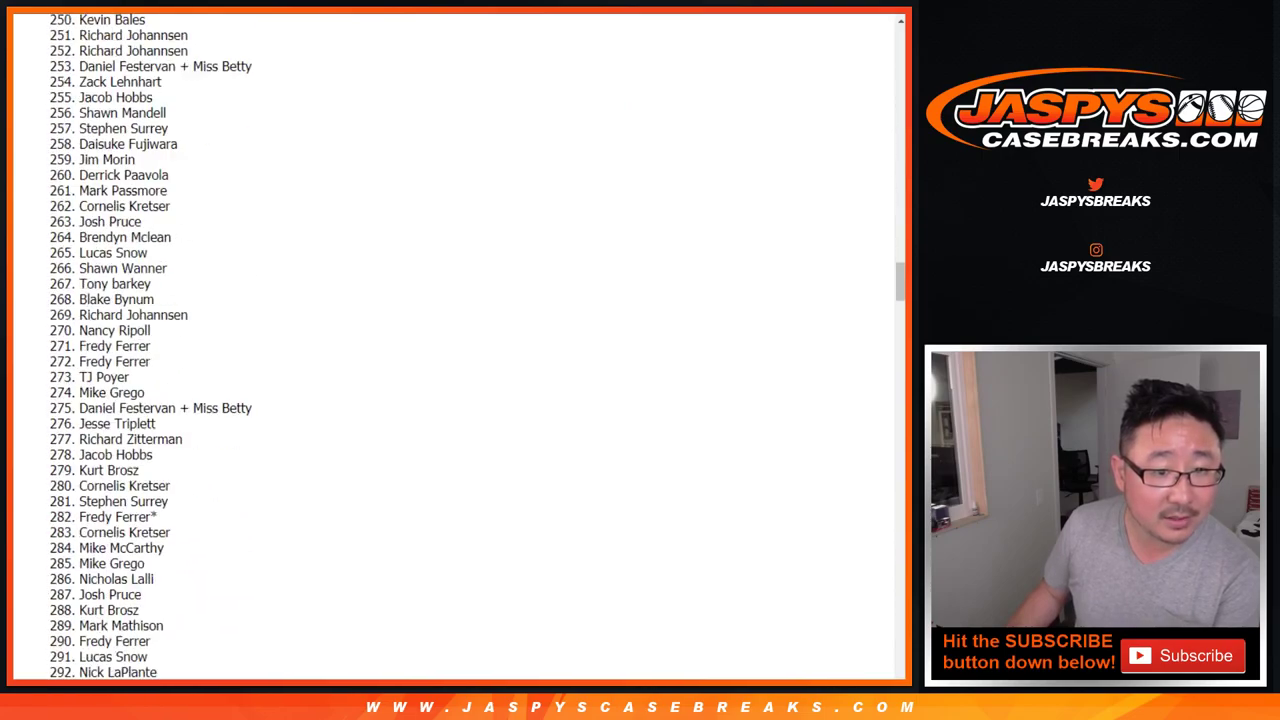
scroll(450, 350, down, 15)
scroll(450, 350, down, 20)
scroll(450, 350, down, 13)
scroll(450, 350, down, 20)
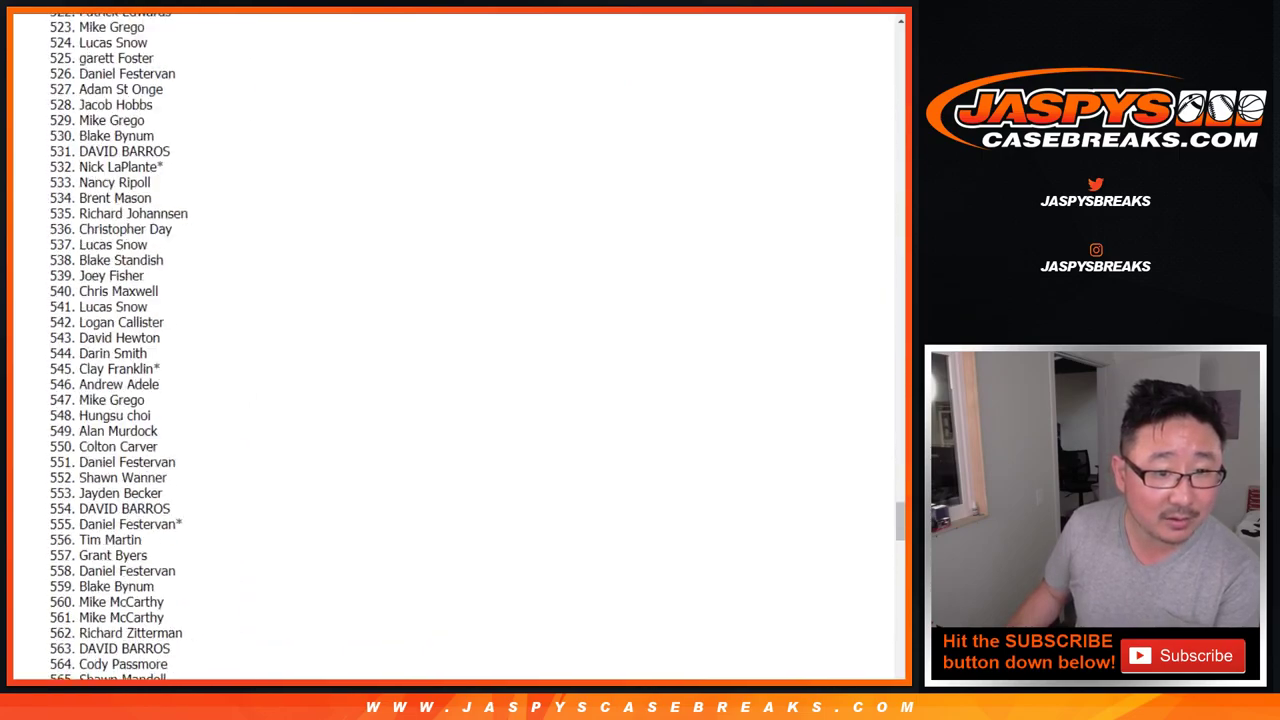
scroll(450, 350, down, 13)
scroll(450, 350, down, 14)
scroll(450, 350, down, 17)
scroll(450, 350, down, 6)
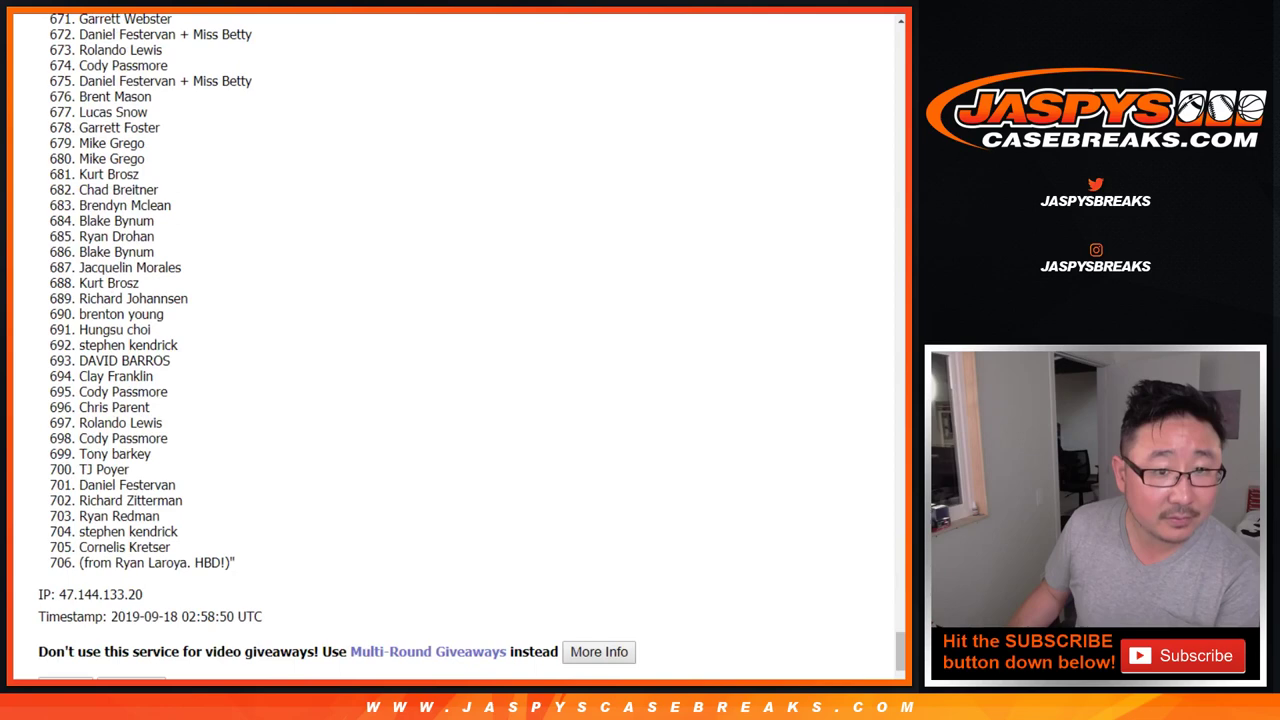
scroll(450, 350, down, 2)
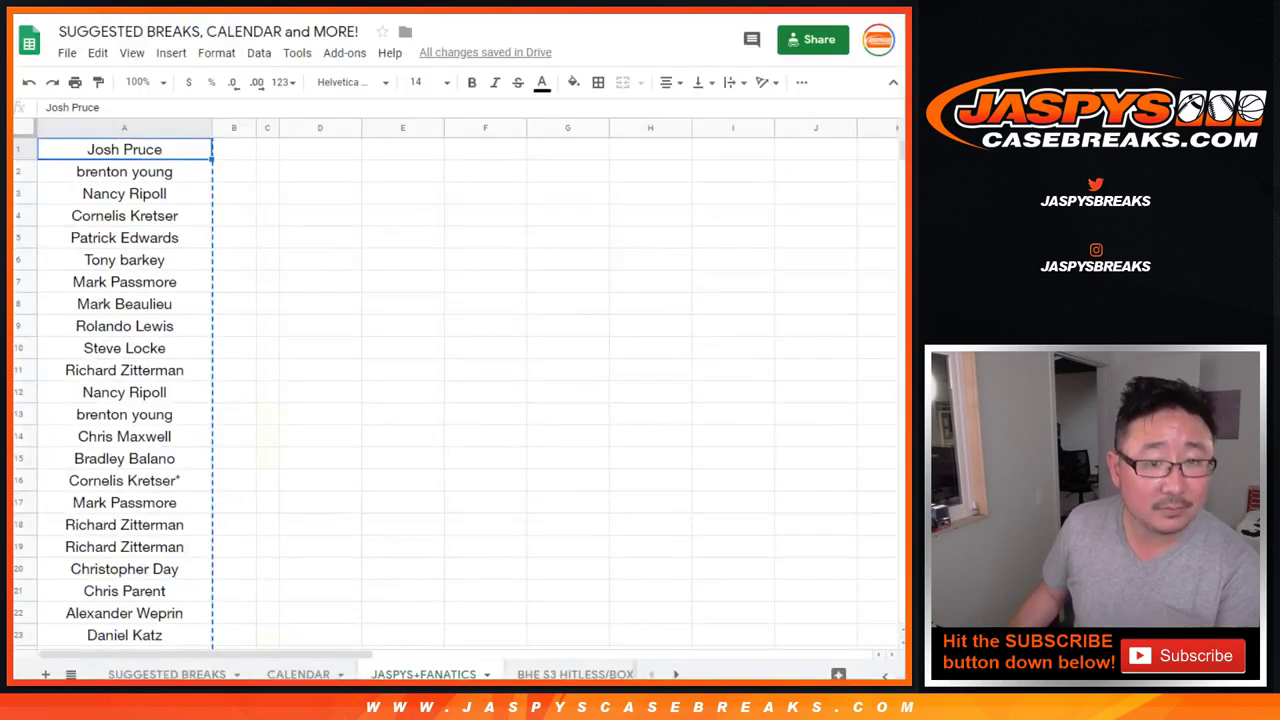
Step: Select the 705 names in A1:A705 of the JASPYS+FANATICS sheet for copying
key(ctrl+shift+Down)
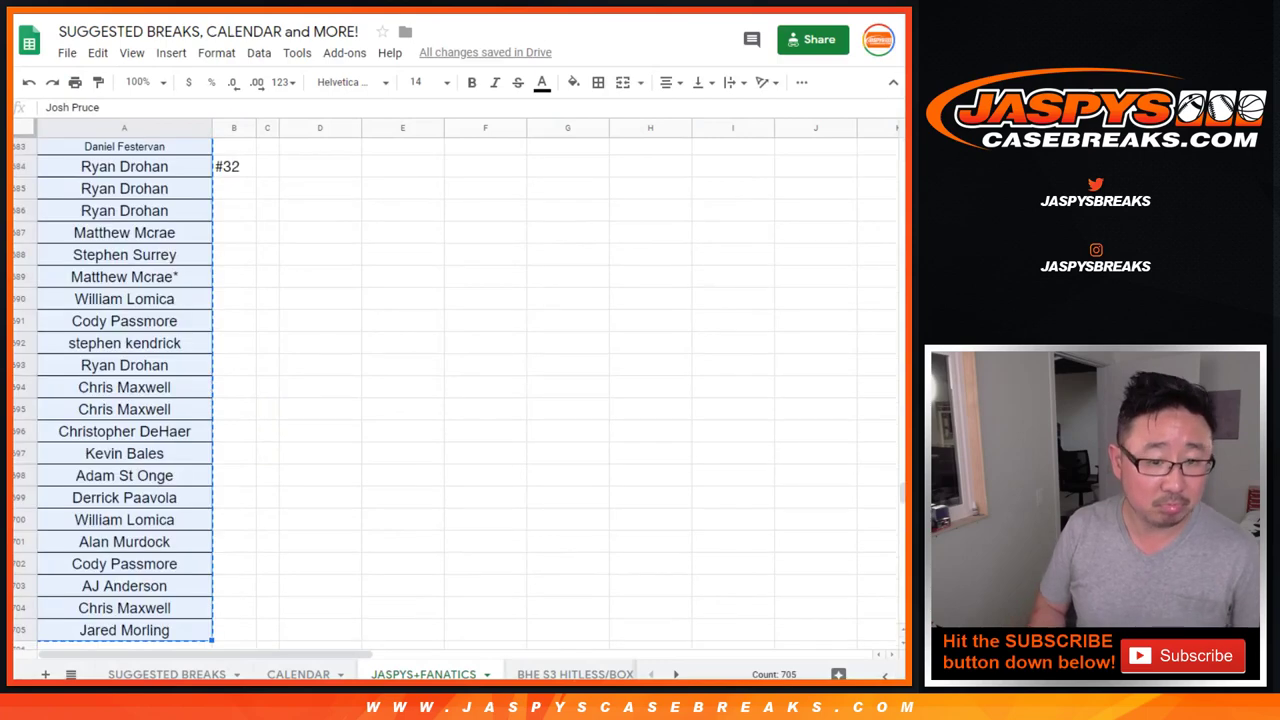
scroll(400, 400, down, 3)
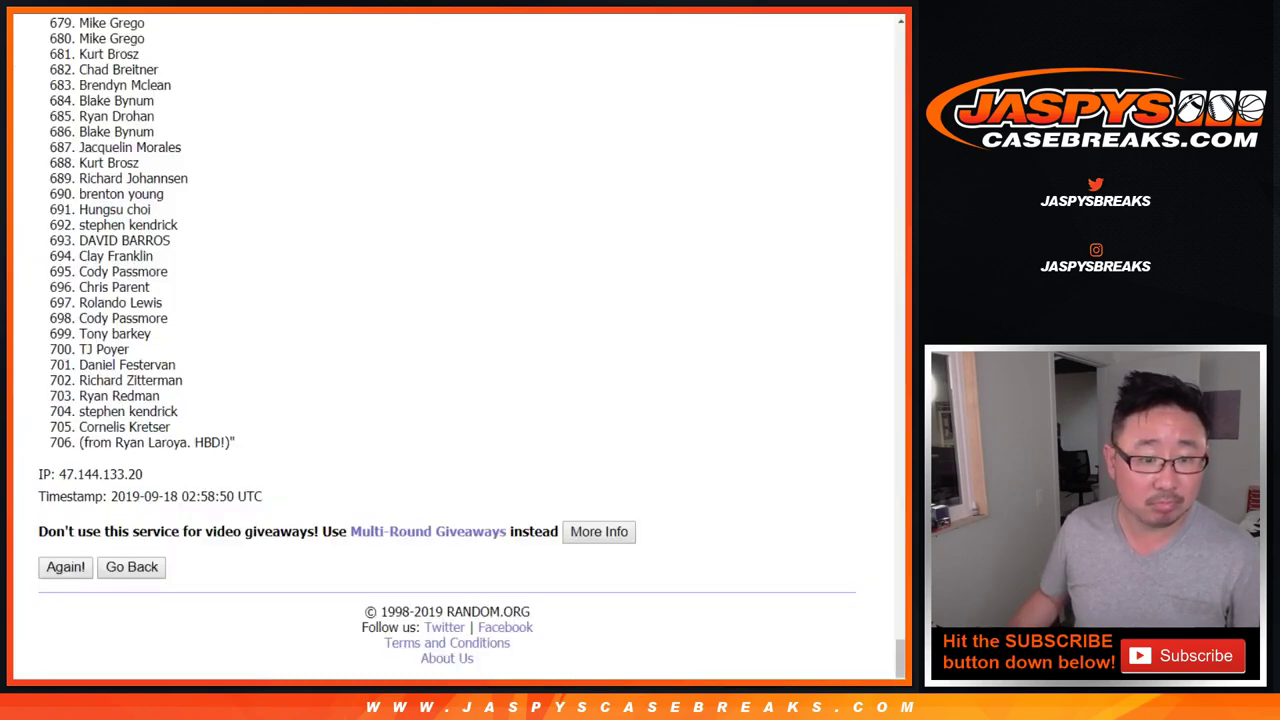
Step: Replace the List Randomizer's names with the list copied from the sheet
key(alt+Left)
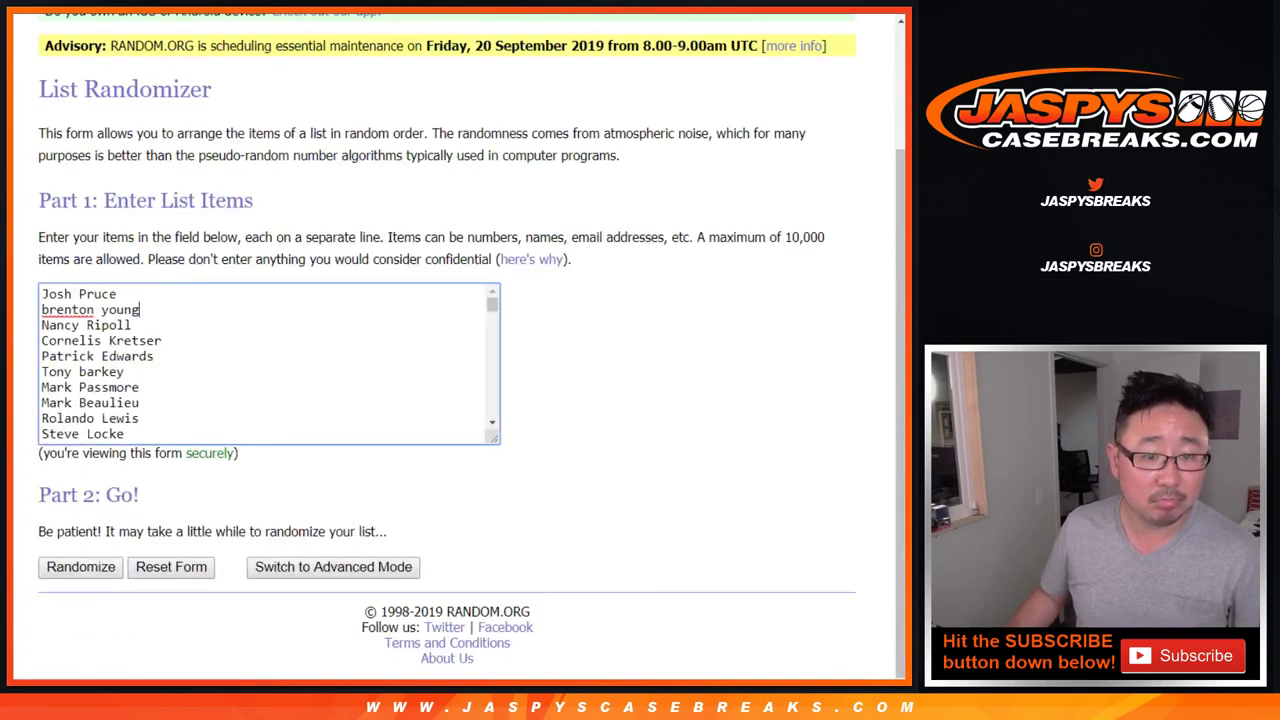
key(ctrl+a)
key(Delete)
key(ctrl+v)
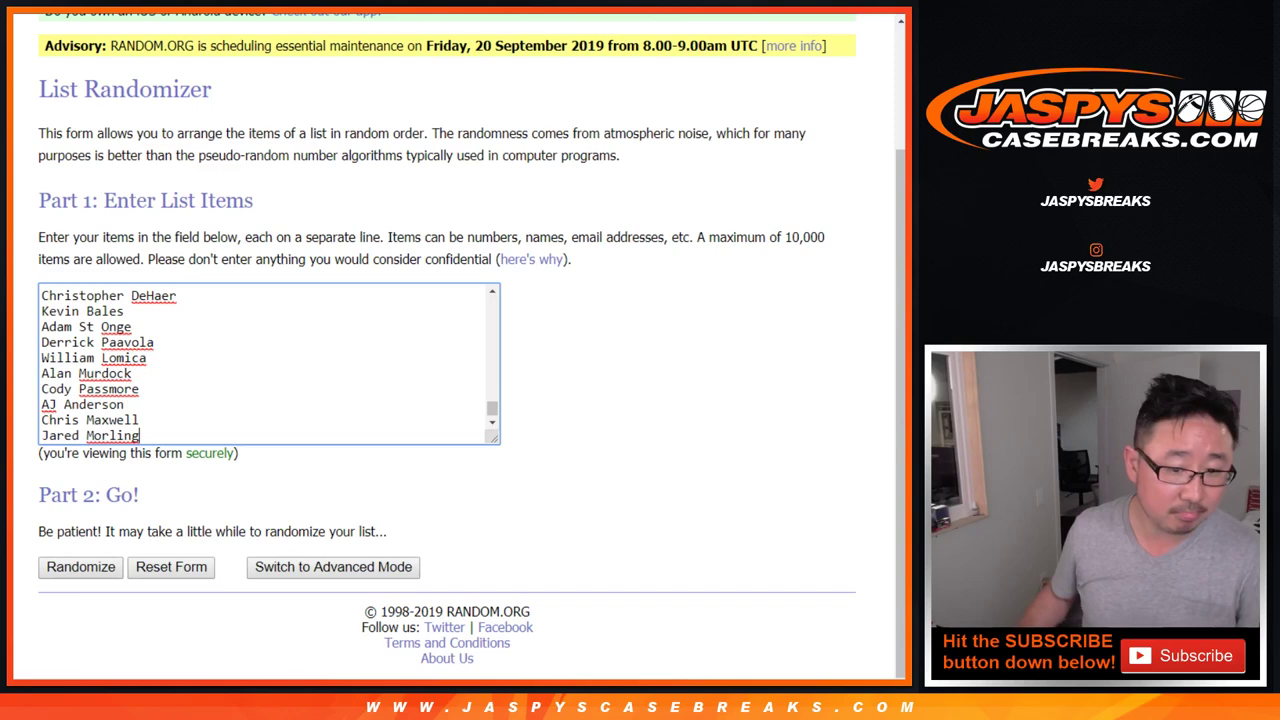
Step: Randomize the pasted list and scroll through the new order
key(ctrl+Tab)
key(ctrl+shift+Tab)
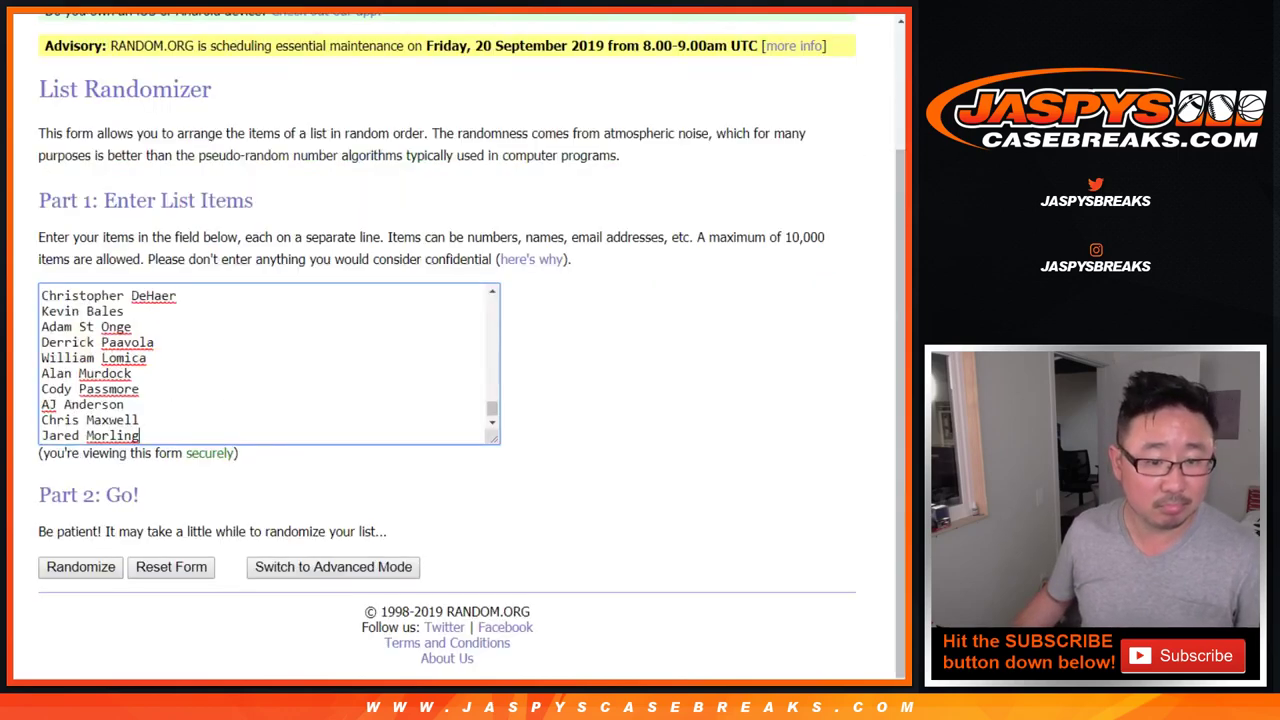
key(Return)
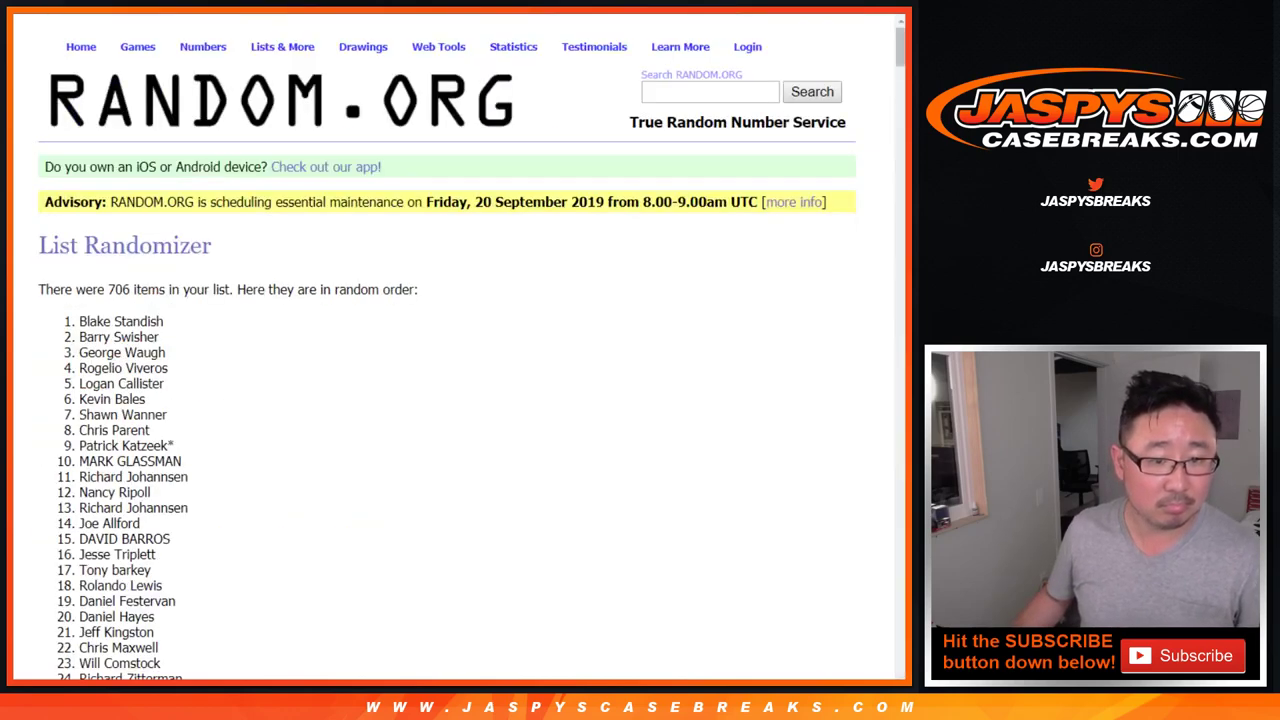
scroll(450, 350, down, 3)
scroll(450, 350, down, 4)
scroll(450, 350, down, 6)
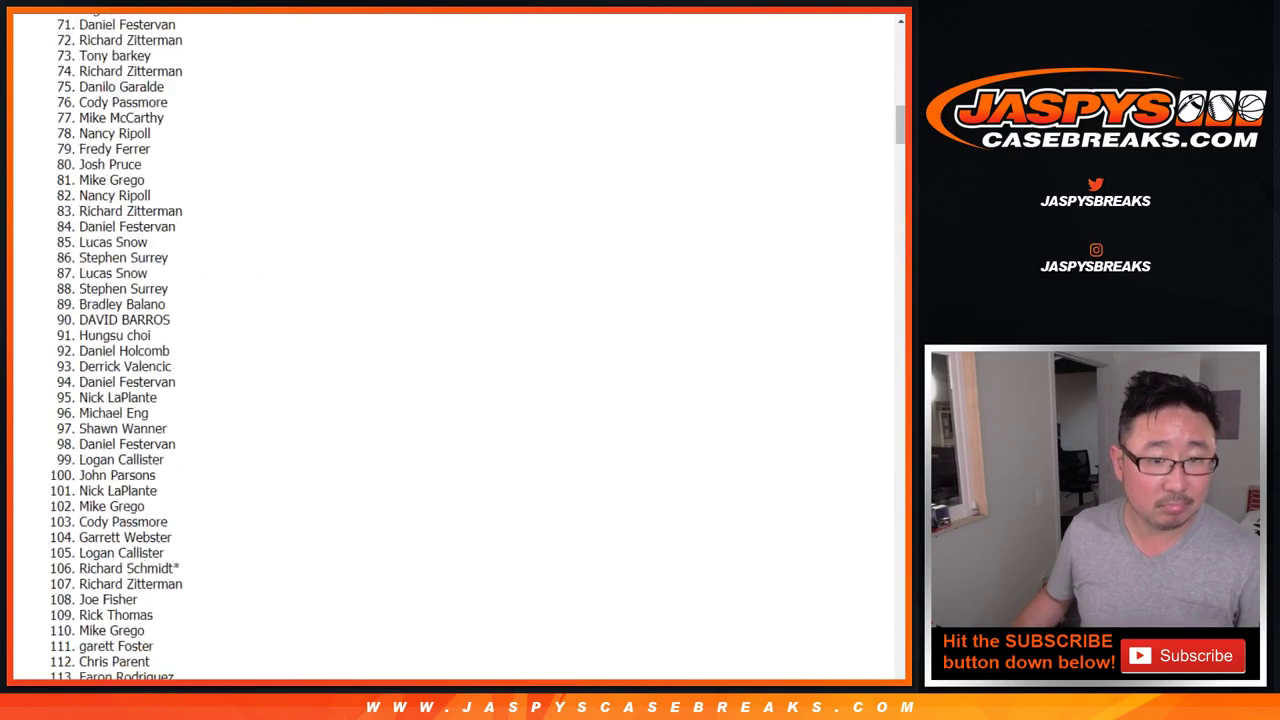
scroll(450, 350, down, 8)
key(ctrl+Tab)
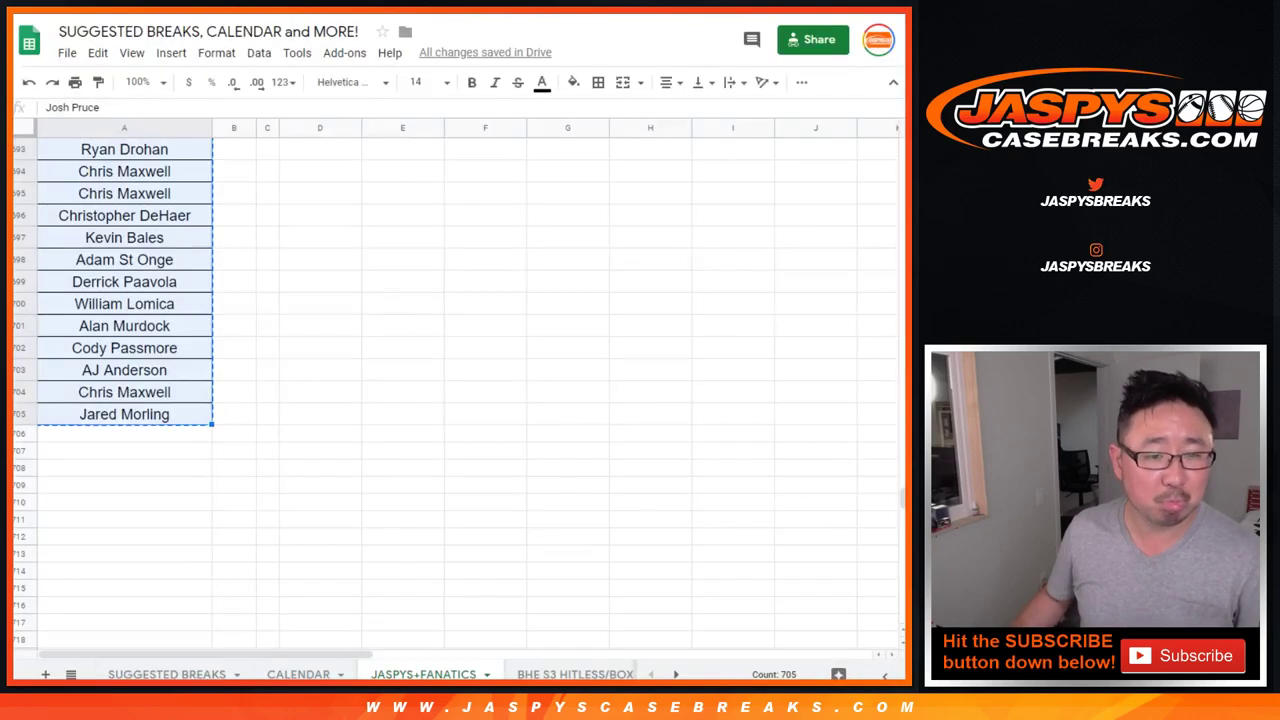
key(ctrl+v)
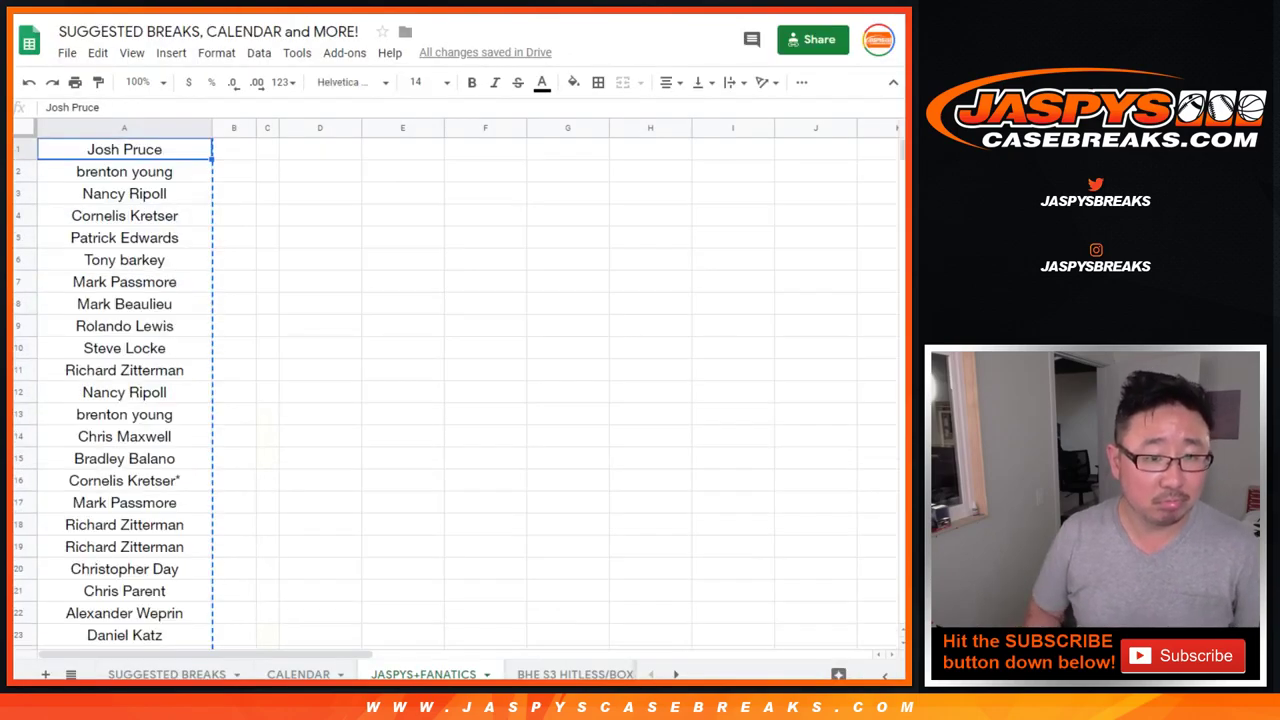
key(ctrl+Down)
key(ctrl+Up)
key(ctrl+Down)
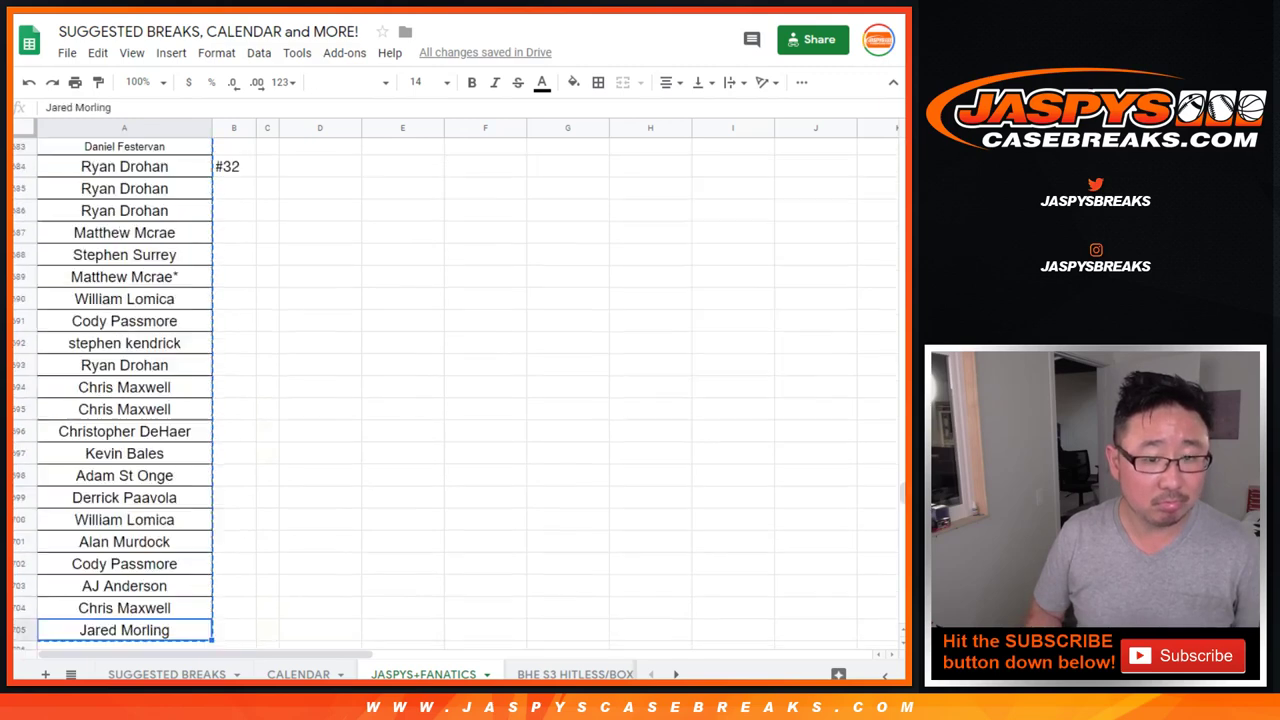
scroll(454, 394, down, 2)
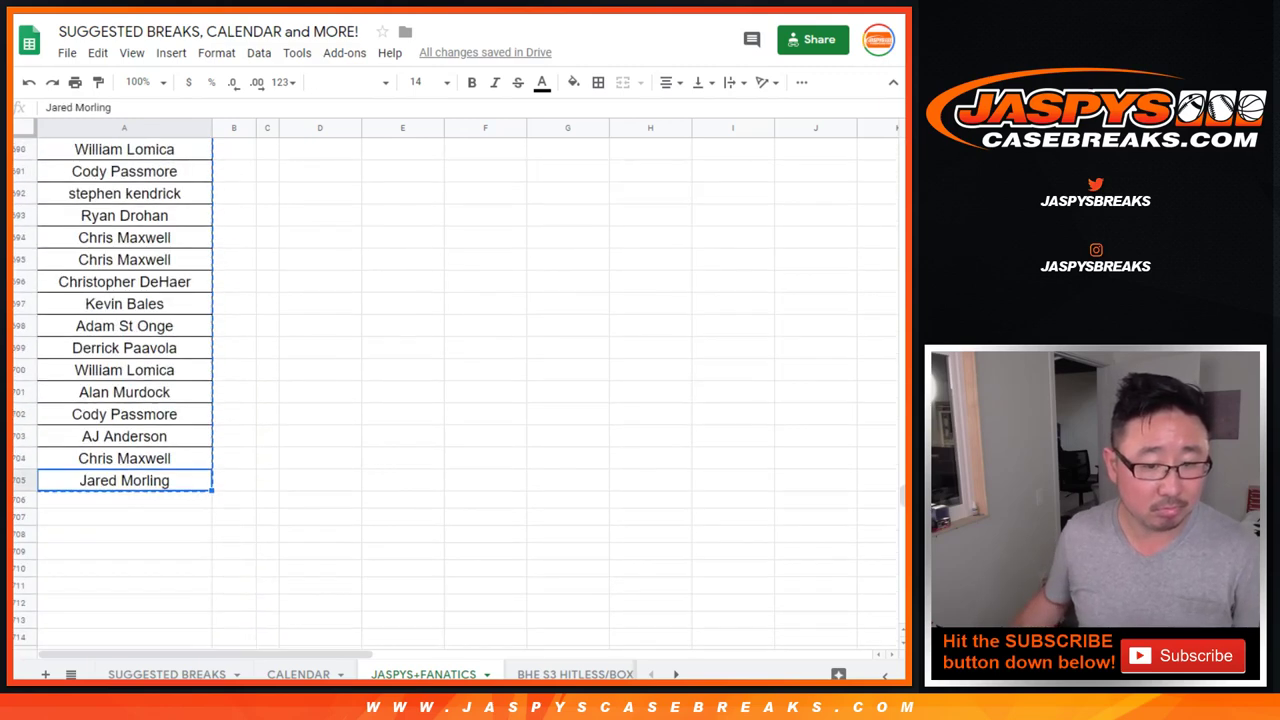
scroll(454, 394, up, 3)
scroll(454, 394, up, 5)
scroll(454, 394, up, 2)
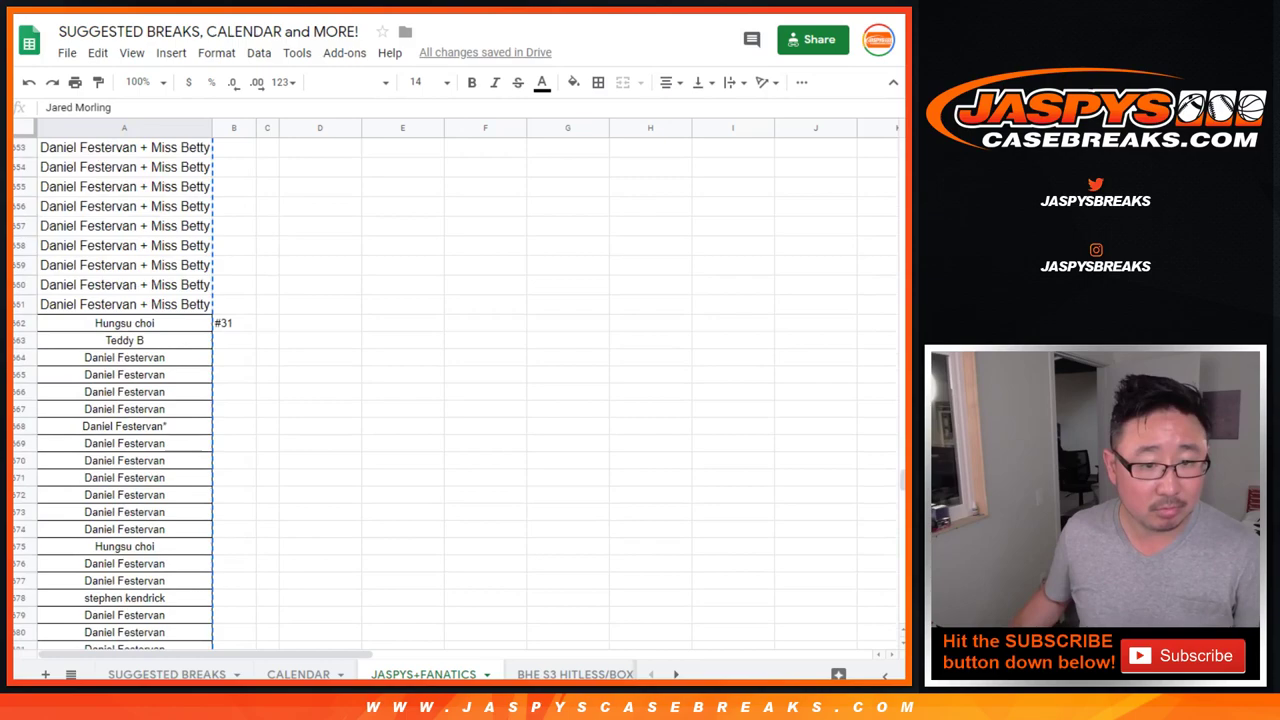
scroll(454, 394, up, 5)
scroll(454, 394, up, 4)
scroll(454, 394, up, 2)
scroll(454, 394, up, 4)
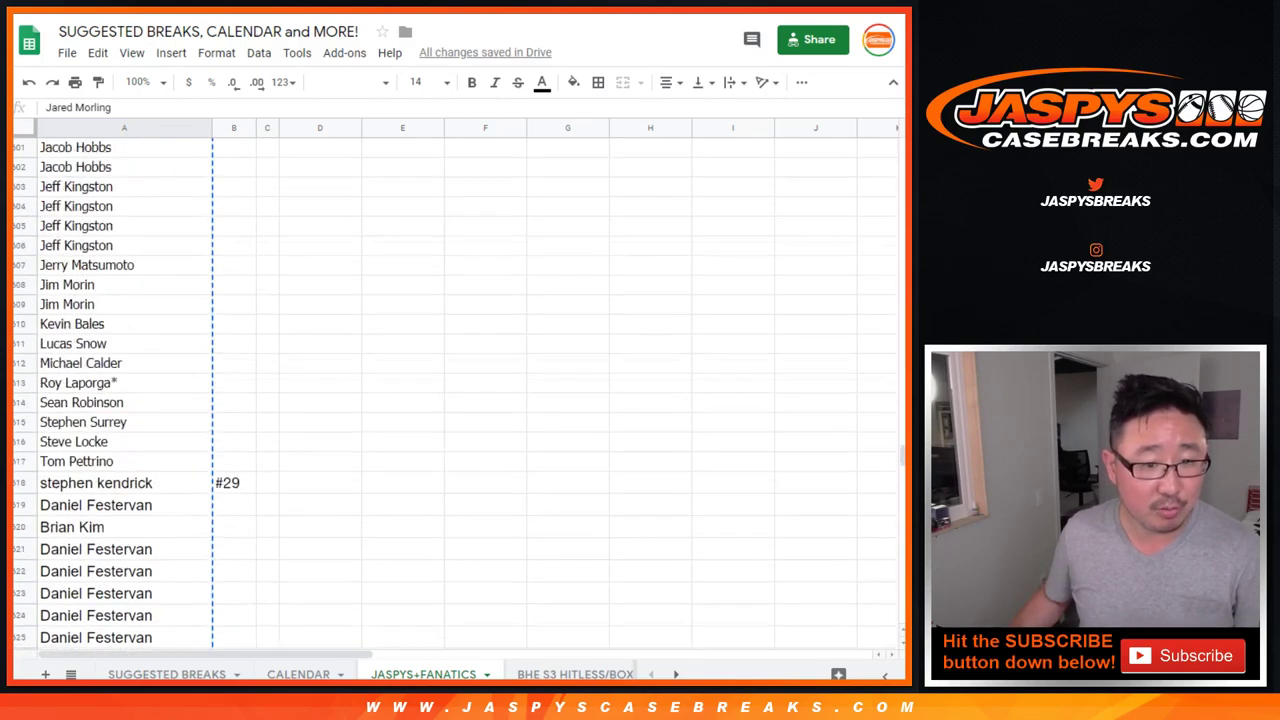
scroll(454, 394, up, 5)
scroll(454, 394, up, 4)
scroll(454, 394, up, 3)
scroll(454, 394, up, 4)
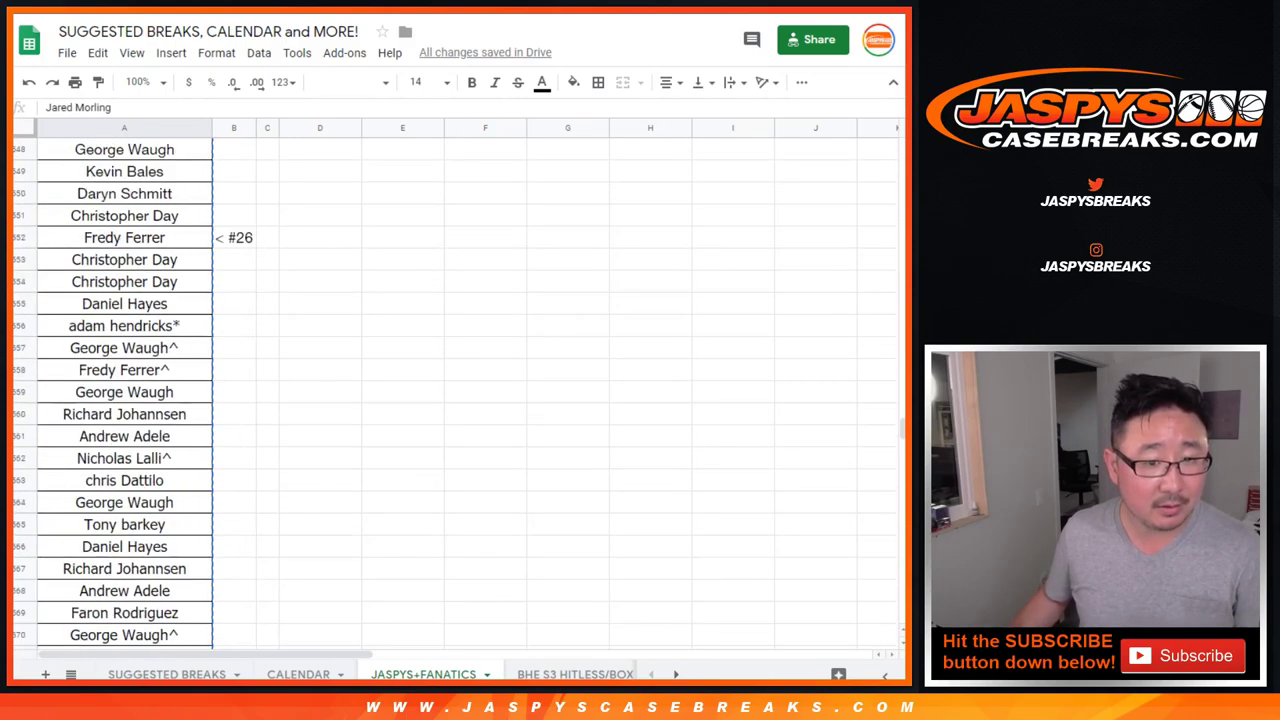
scroll(454, 394, up, 5)
scroll(454, 394, up, 5)
scroll(454, 394, up, 4)
scroll(454, 394, up, 4)
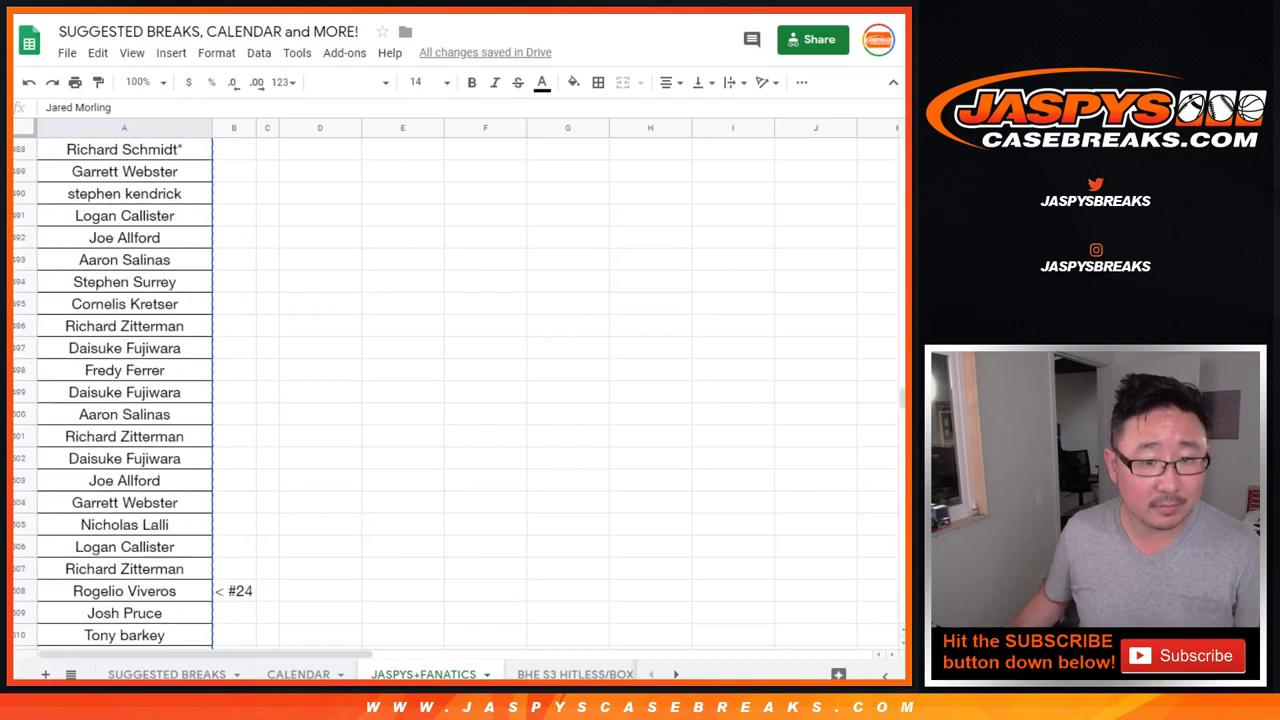
scroll(454, 394, up, 5)
scroll(454, 394, up, 5)
scroll(454, 394, up, 4)
scroll(454, 394, up, 4)
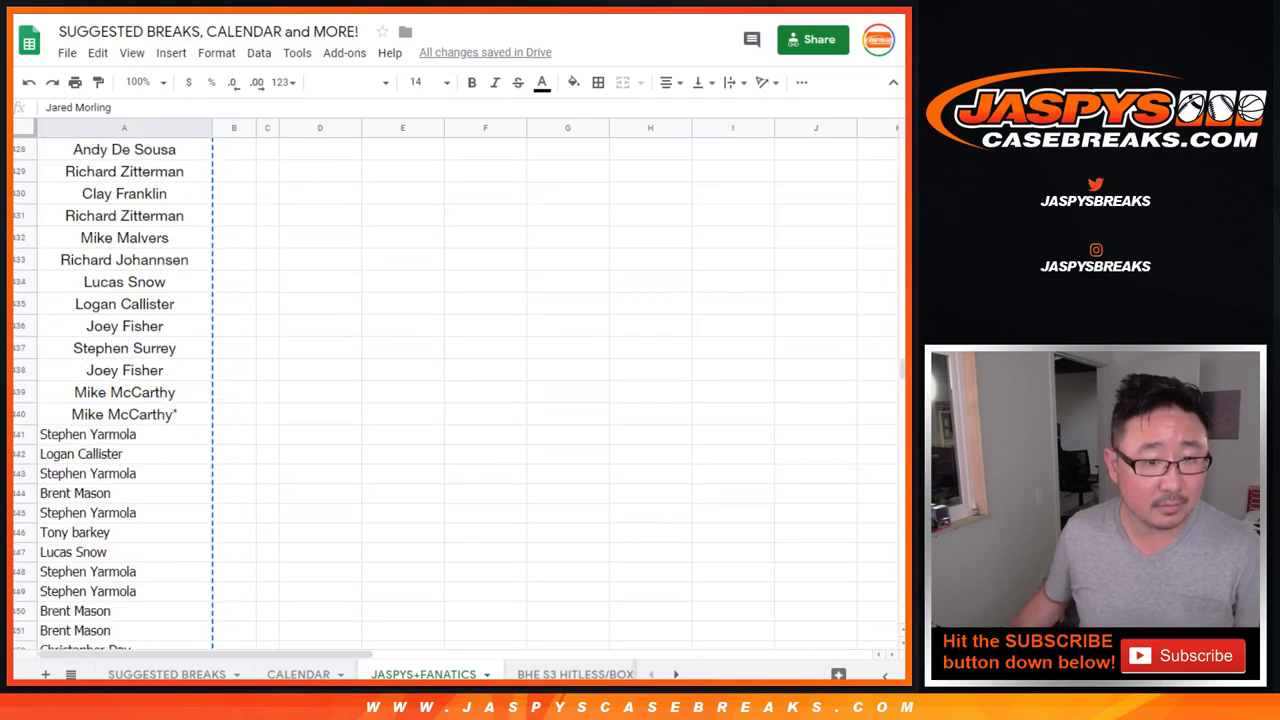
scroll(454, 394, up, 5)
scroll(454, 394, up, 8)
scroll(454, 394, up, 8)
scroll(454, 394, up, 8)
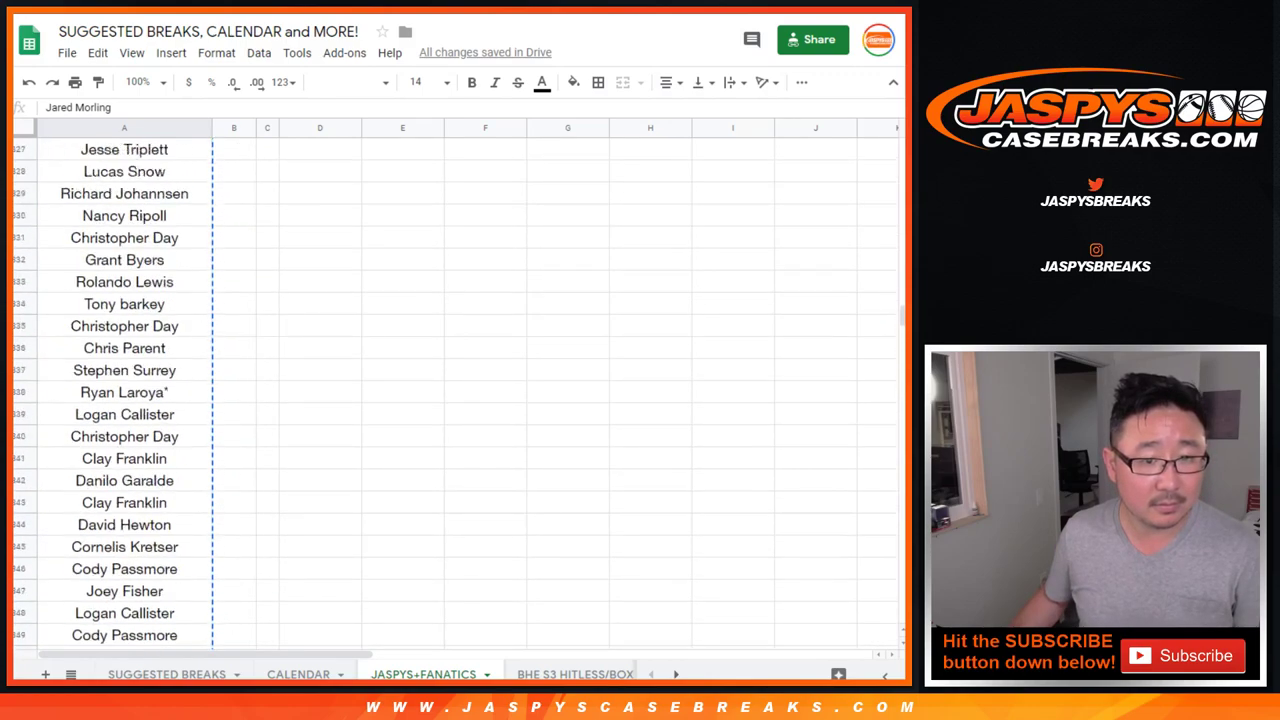
scroll(454, 394, down, 4)
scroll(454, 394, down, 5)
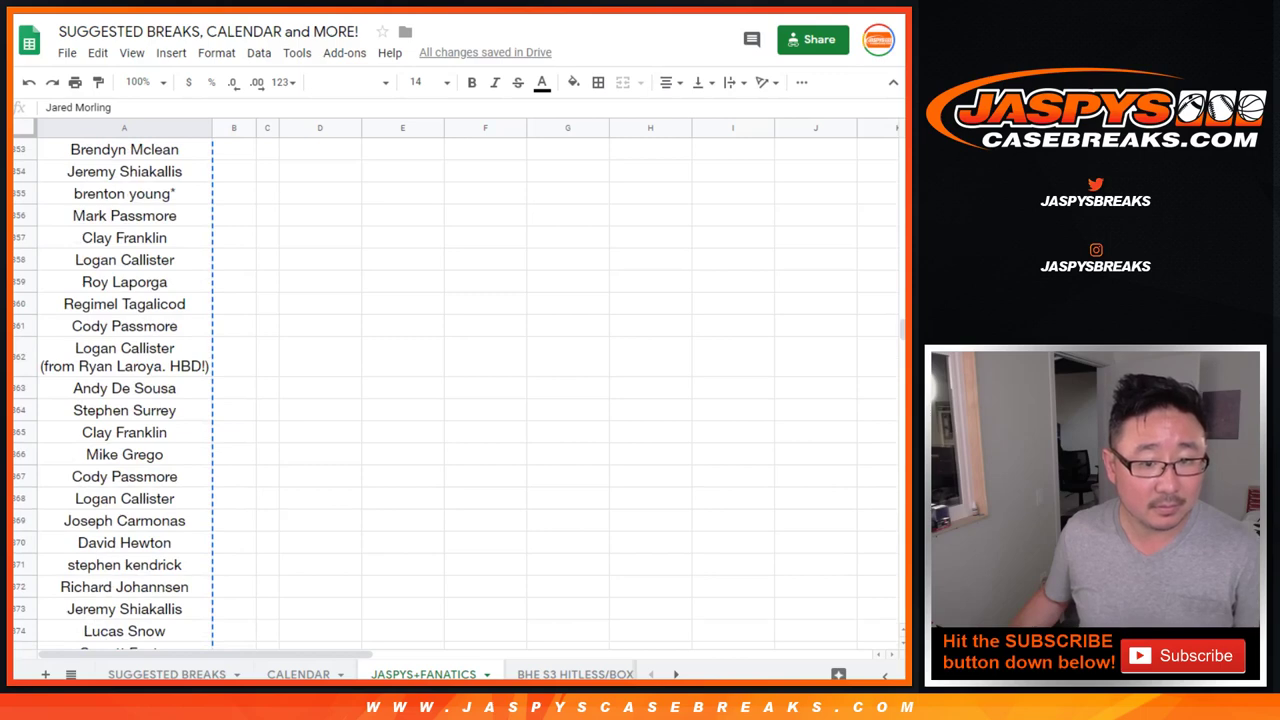
click(124, 357)
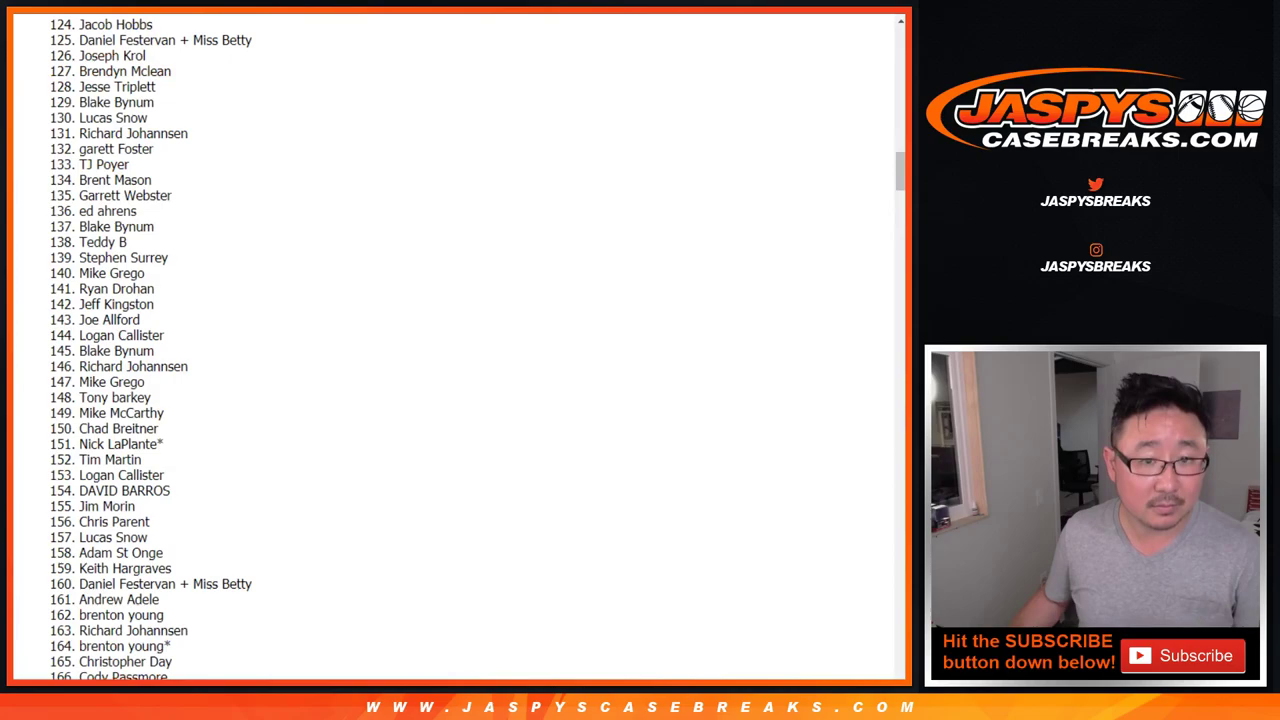
scroll(455, 345, up, 10)
scroll(455, 345, up, 7)
scroll(455, 345, up, 6)
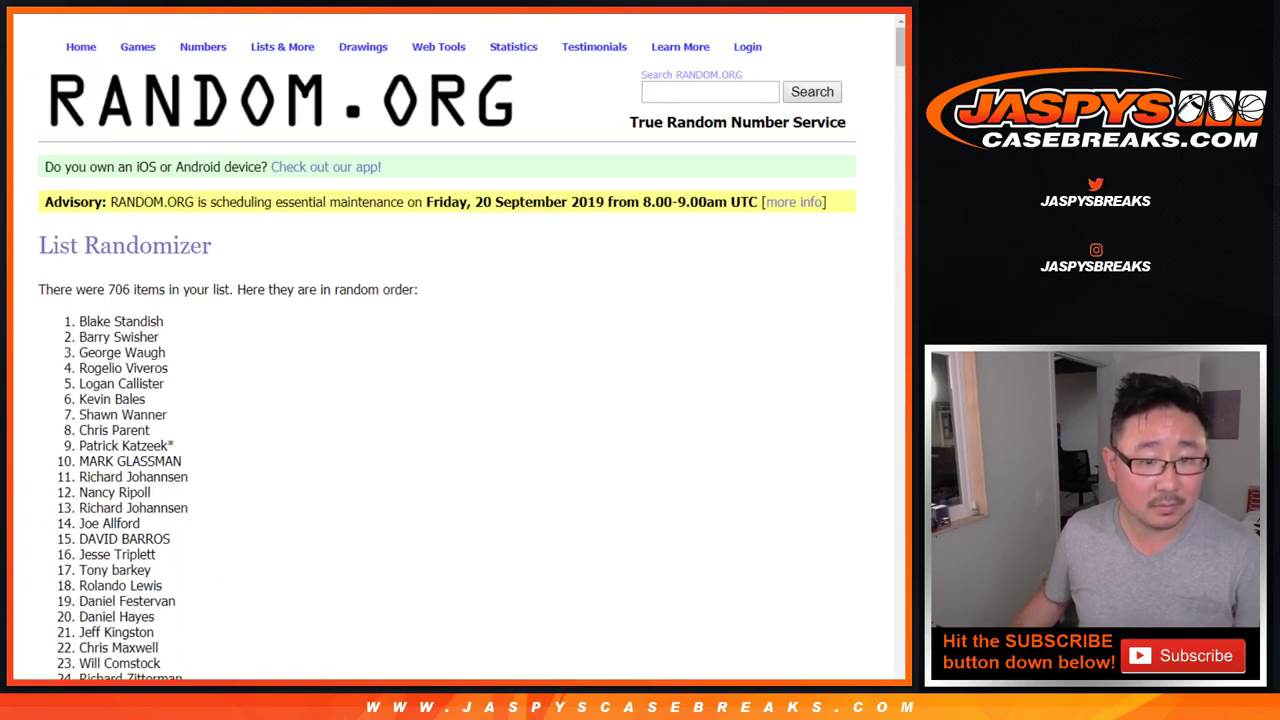
scroll(455, 345, down, 13)
scroll(455, 345, down, 10)
scroll(455, 345, down, 10)
scroll(455, 345, down, 14)
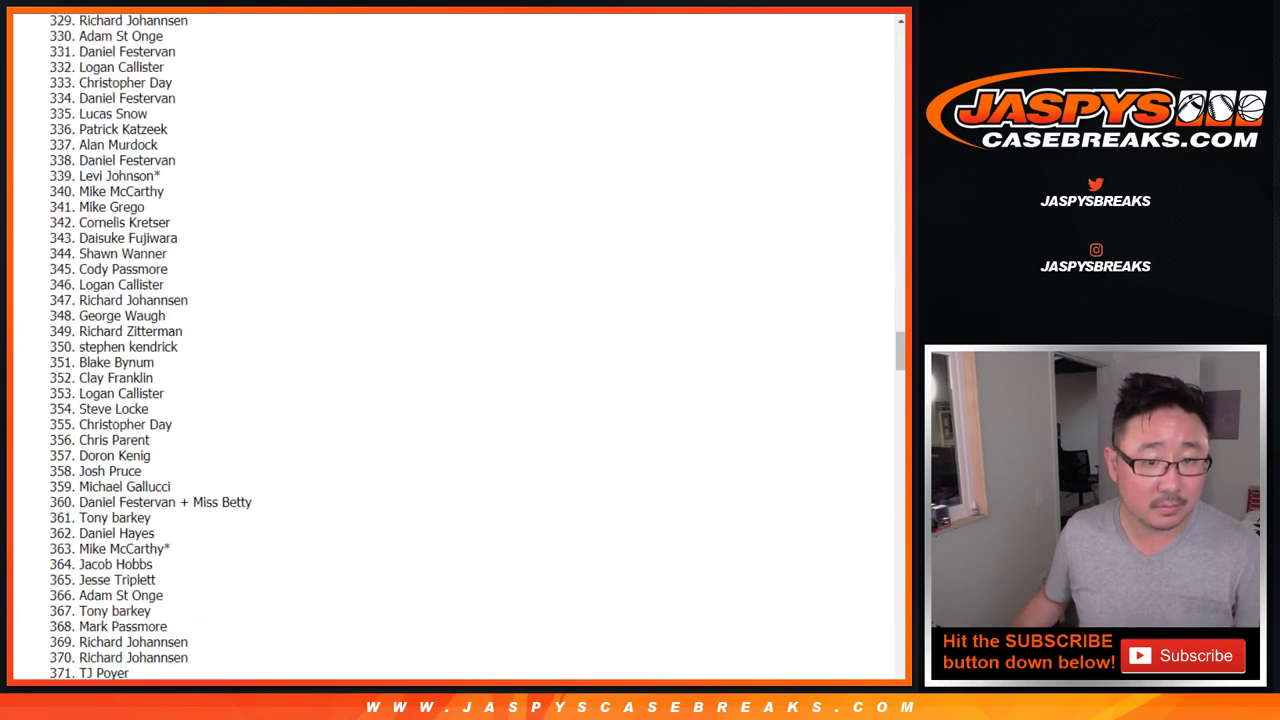
scroll(455, 345, down, 13)
scroll(455, 345, down, 20)
scroll(455, 345, down, 2)
scroll(455, 345, down, 11)
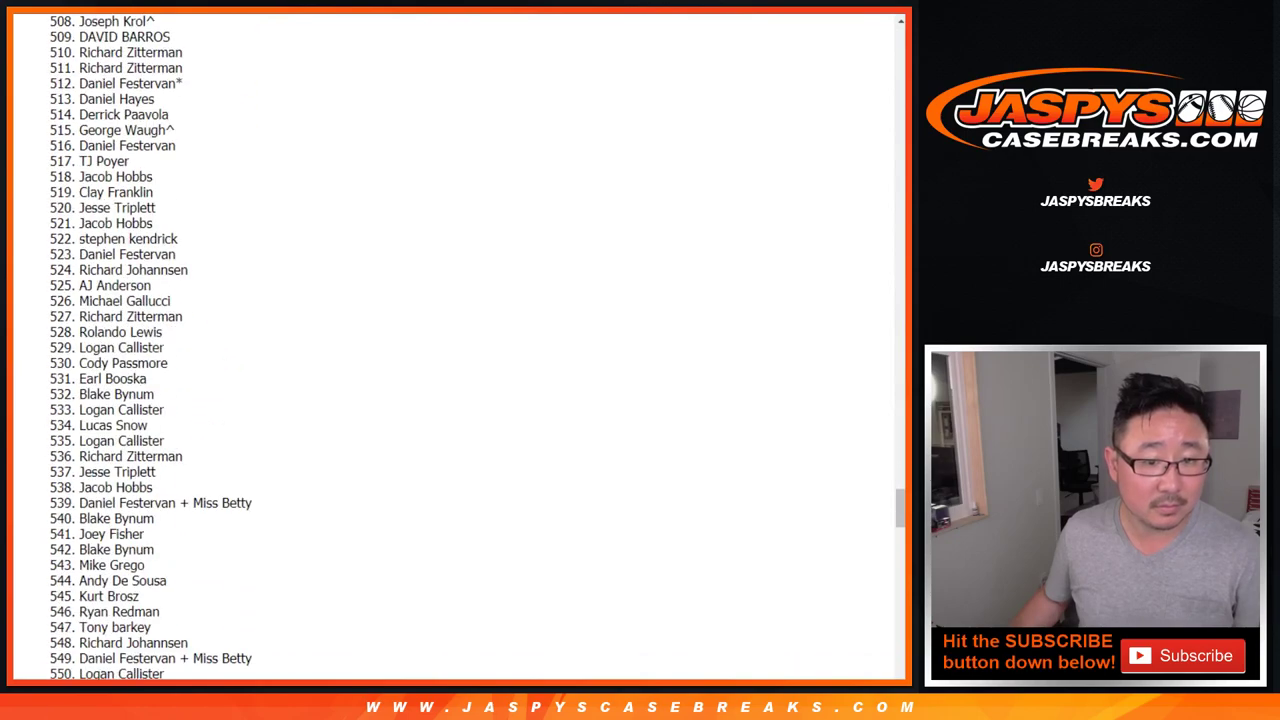
scroll(455, 345, down, 14)
scroll(455, 345, down, 12)
scroll(455, 345, down, 14)
scroll(455, 345, down, 5)
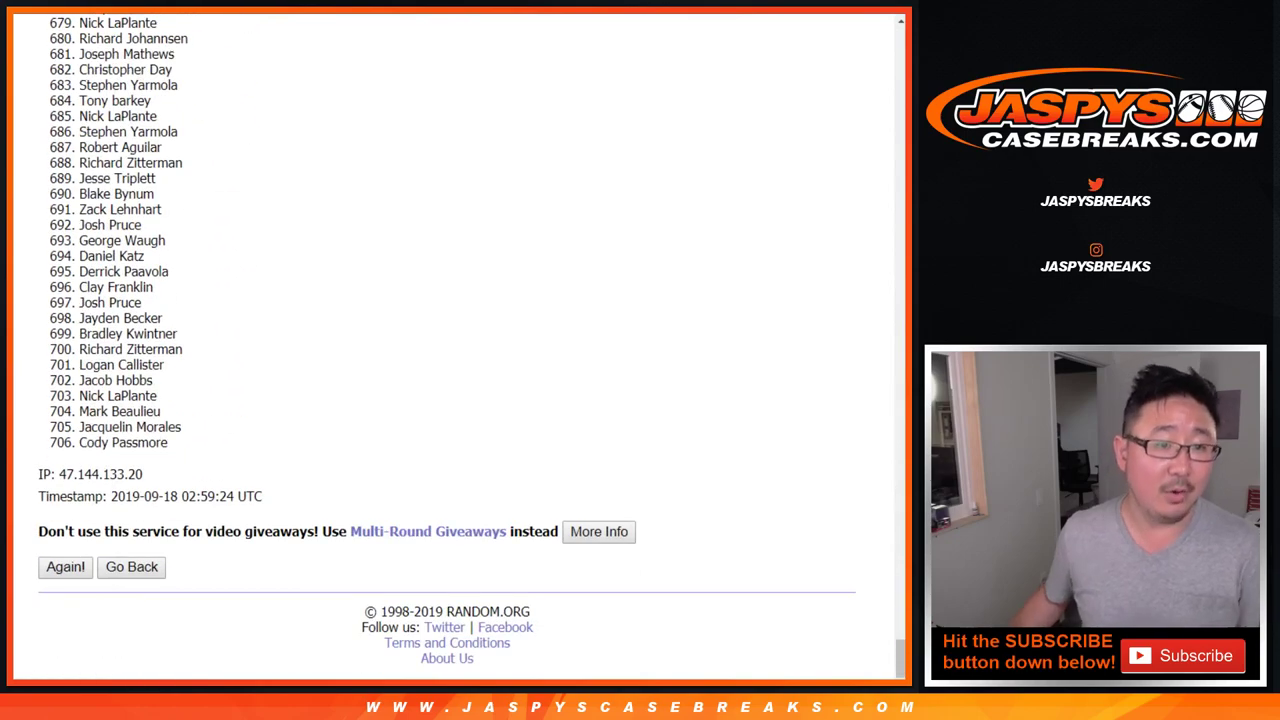
Step: Attempt to edit A362, undoing an accidental paste so the entry stays unchanged
key(ctrl+Tab)
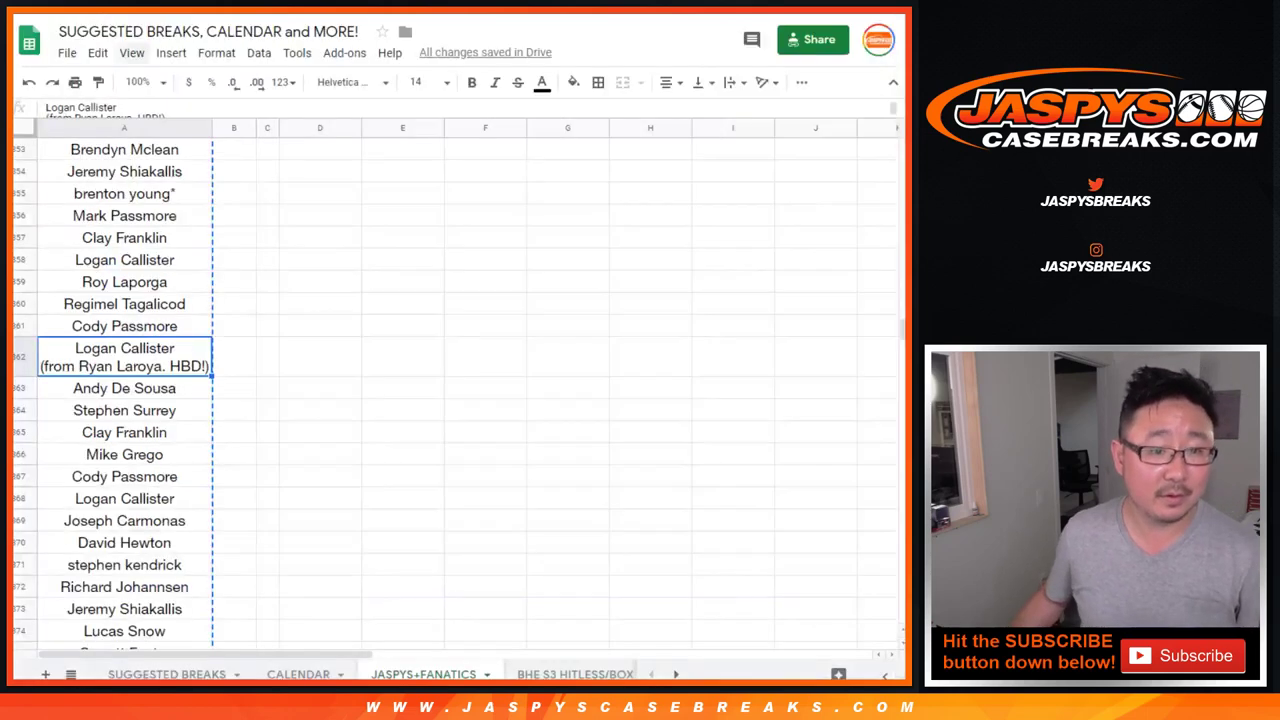
key(F2)
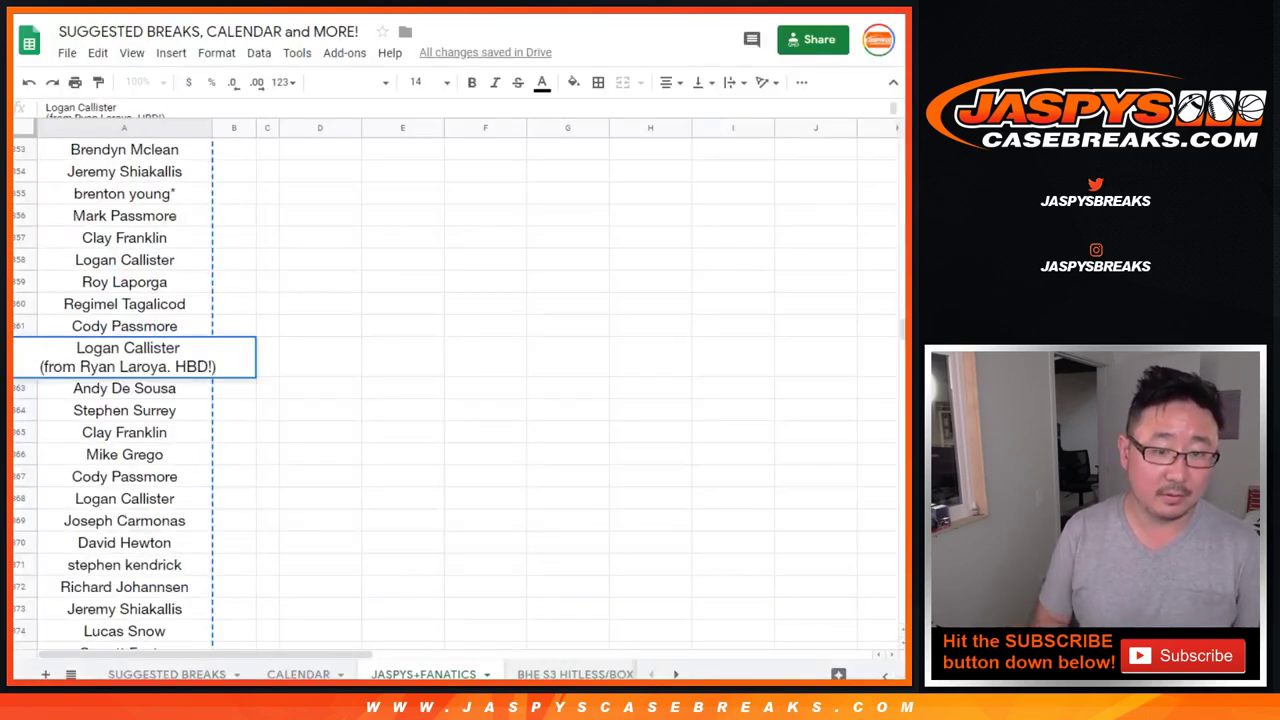
key(shift+Home)
key(BackSpace)
key(BackSpace)
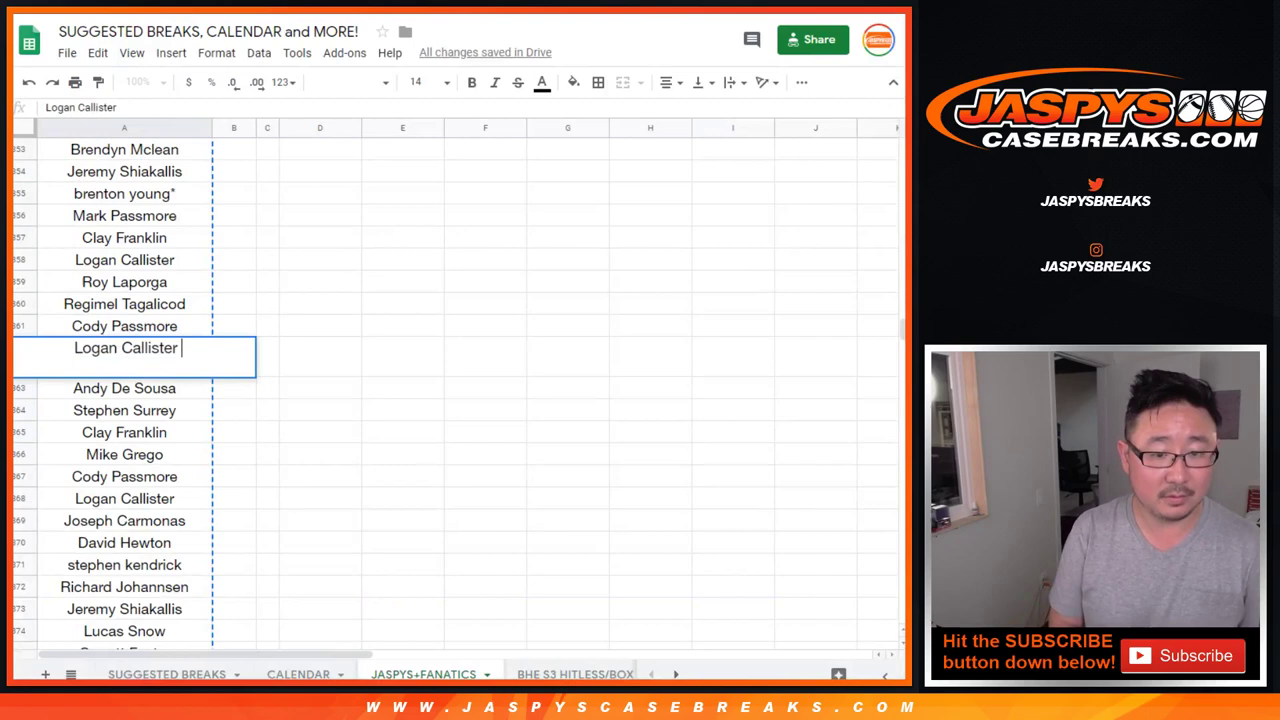
key(ctrl+v)
key(ctrl+z)
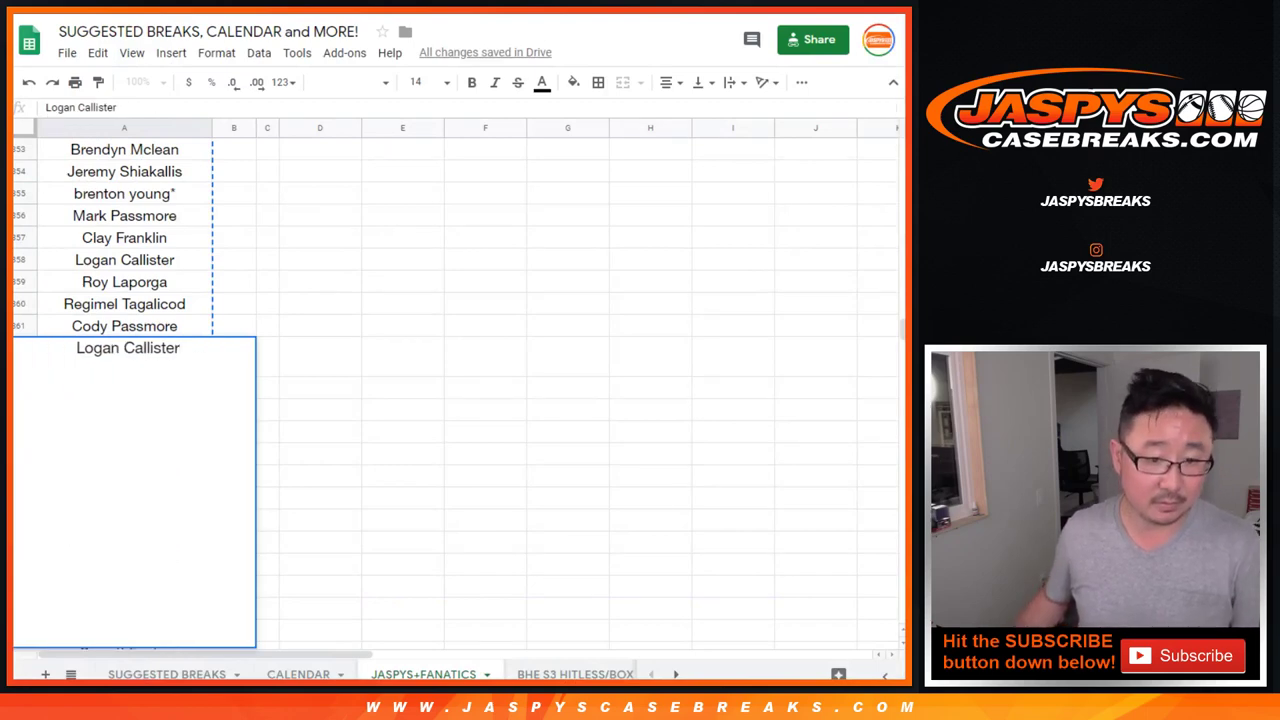
key(Tab)
key(ctrl+z)
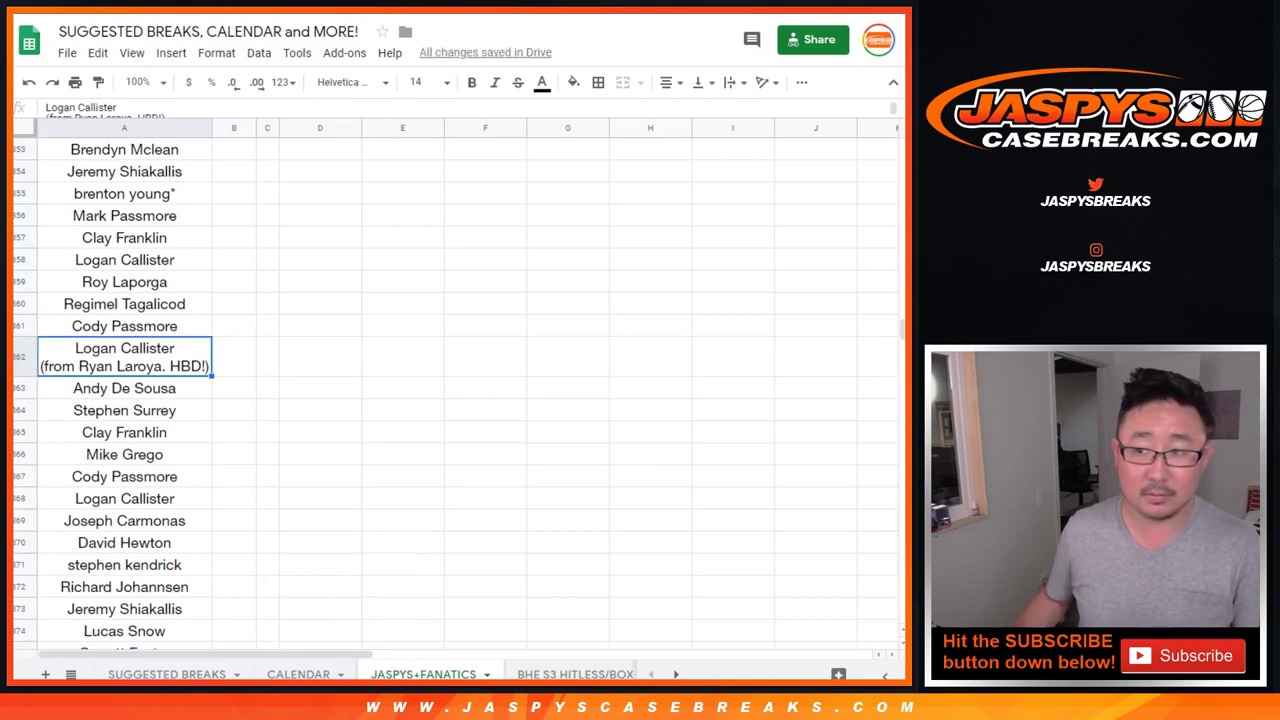
key(Return)
drag(214, 366, 40, 366)
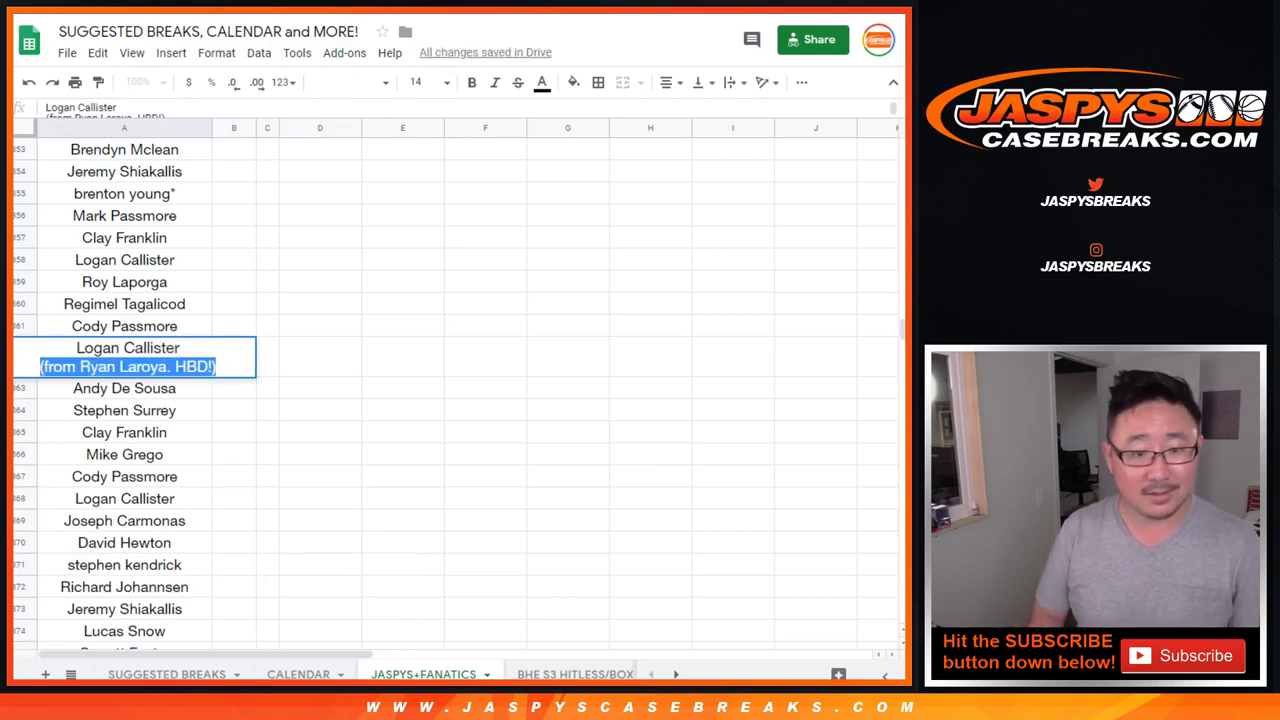
key(Left)
key(BackSpace)
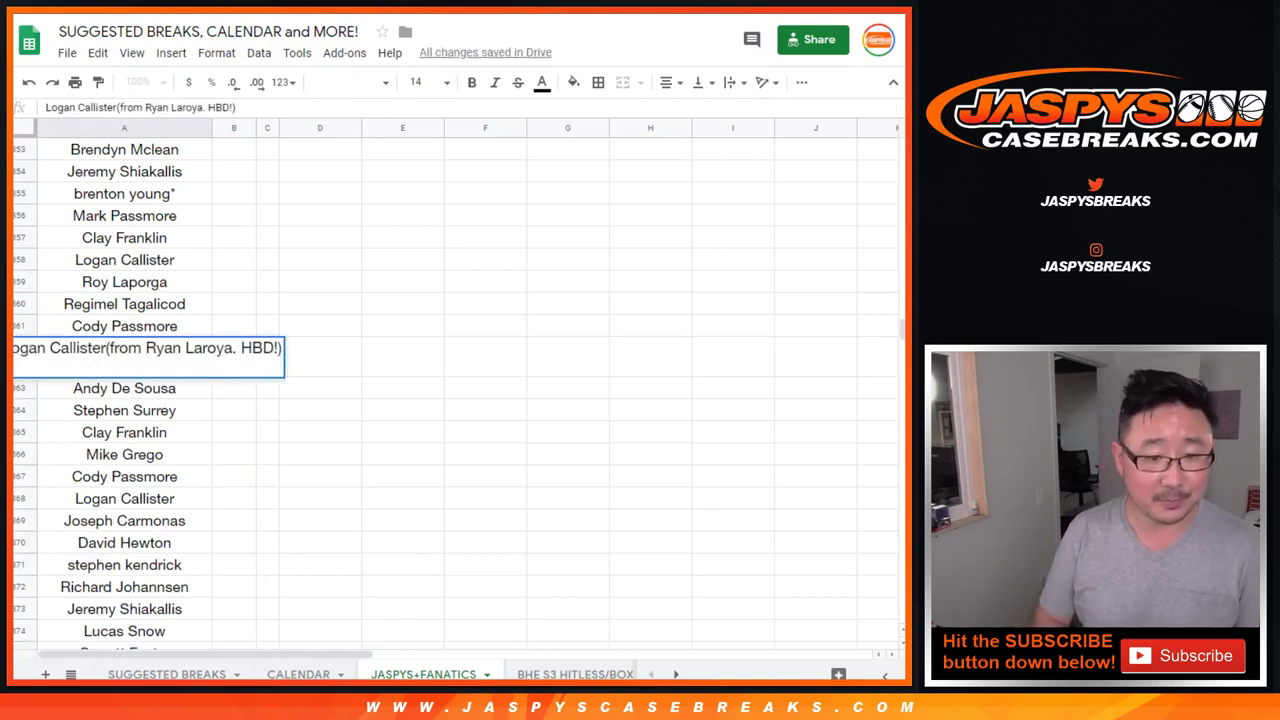
key(Return)
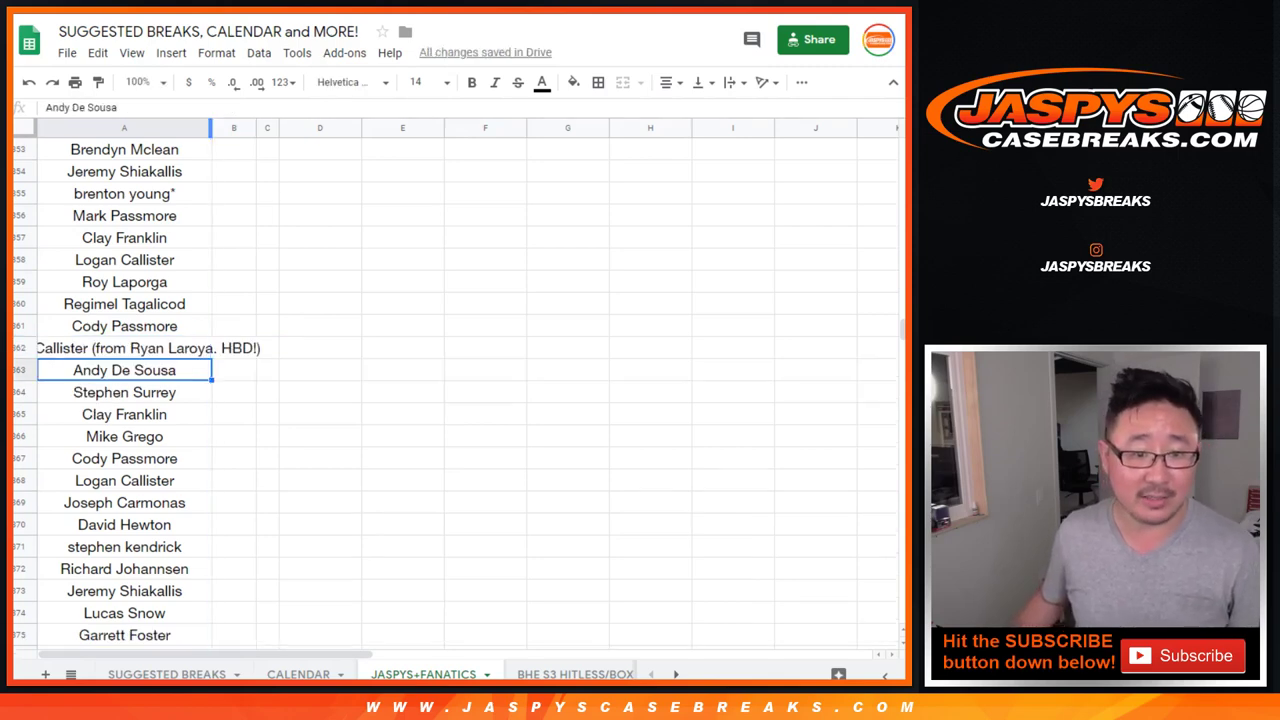
double_click(211, 127)
Step: Paste the updated names into the List Randomizer form and randomize them into 705 items
key(Up)
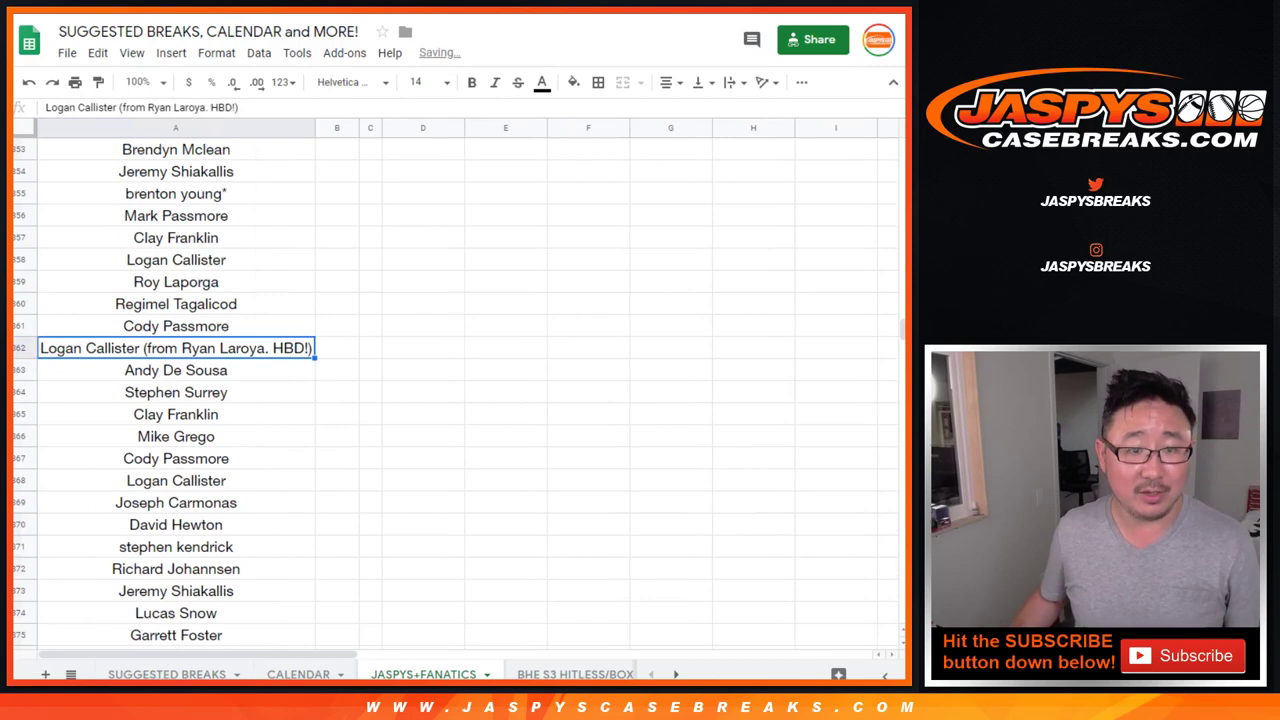
key(ctrl+Tab)
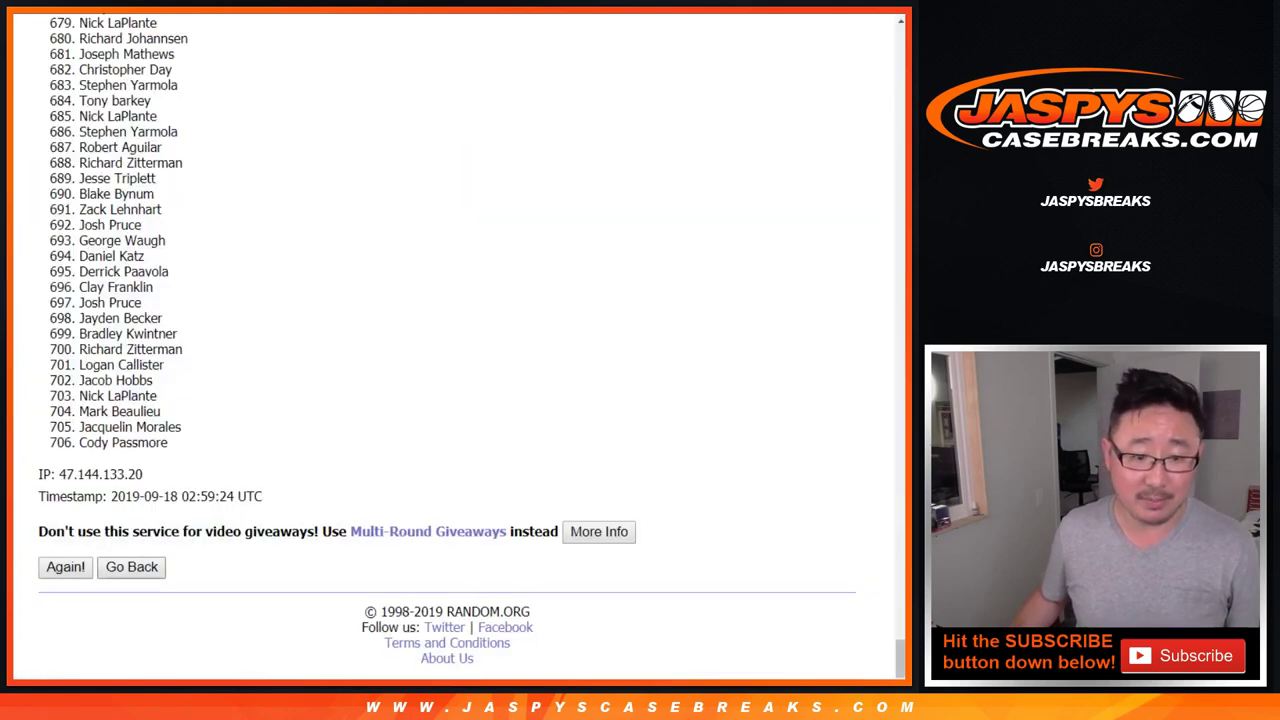
key(alt+Left)
key(ctrl+a)
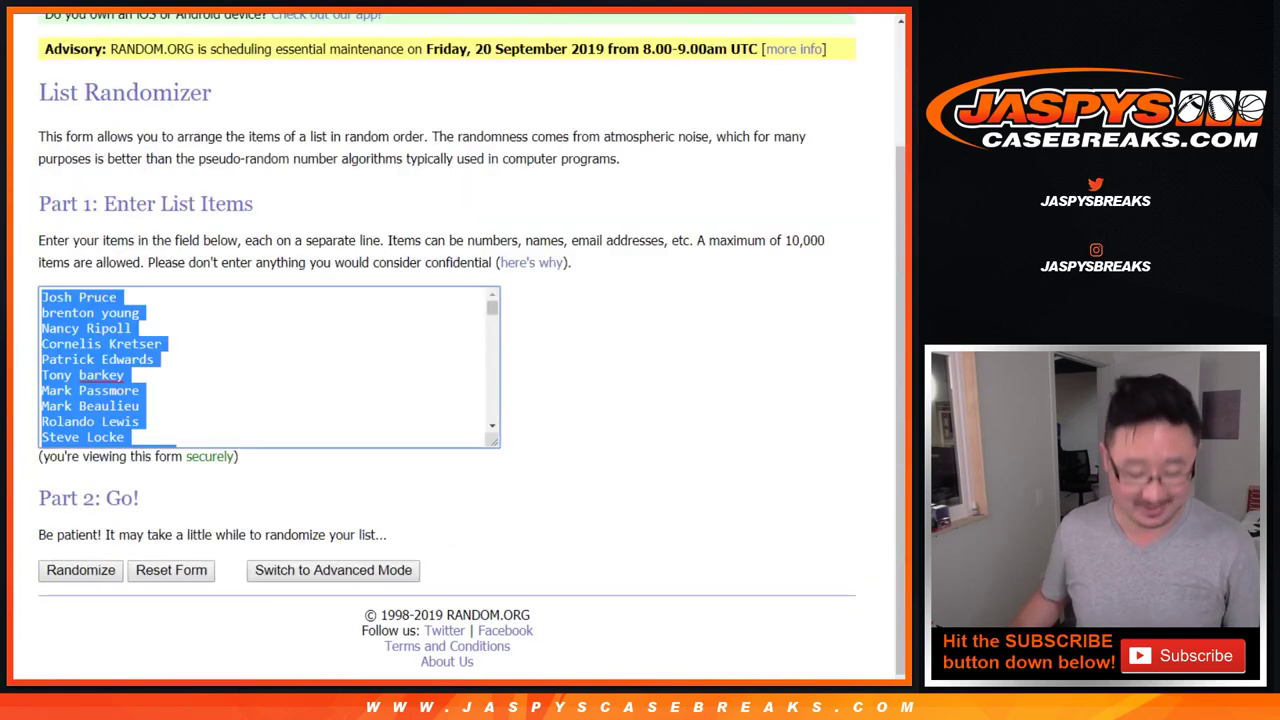
key(ctrl+v)
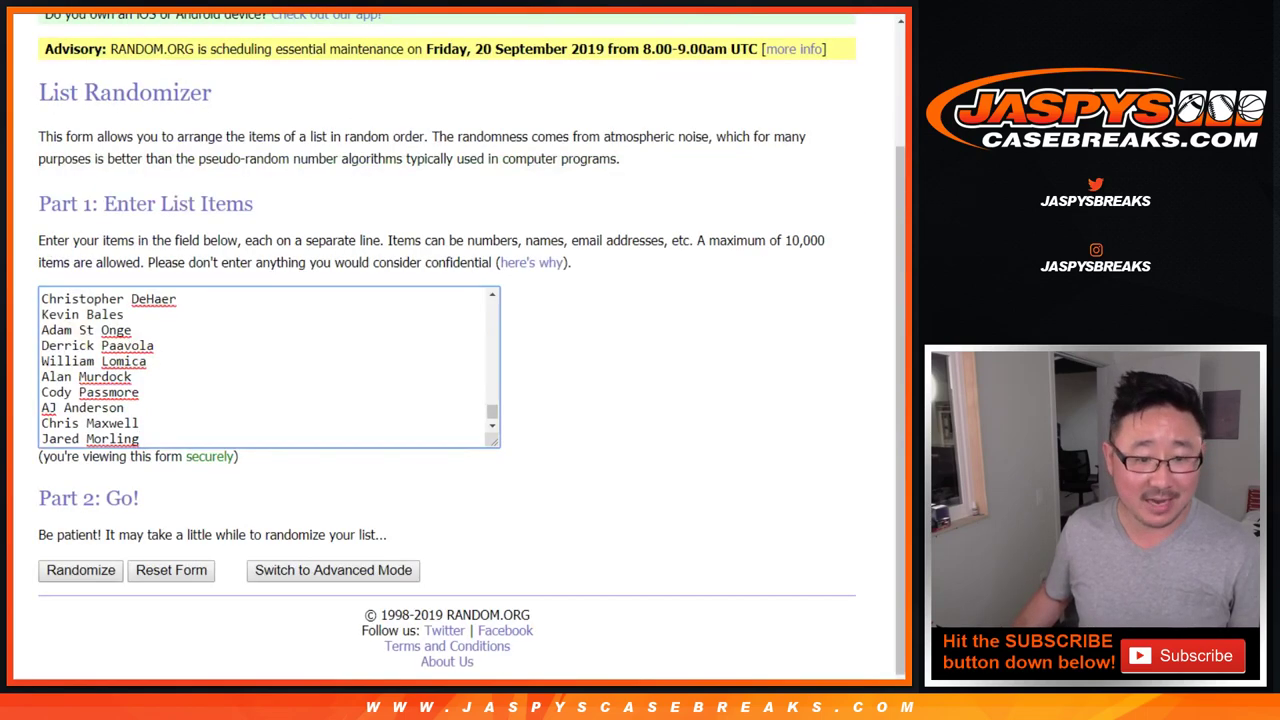
key(Tab)
key(Return)
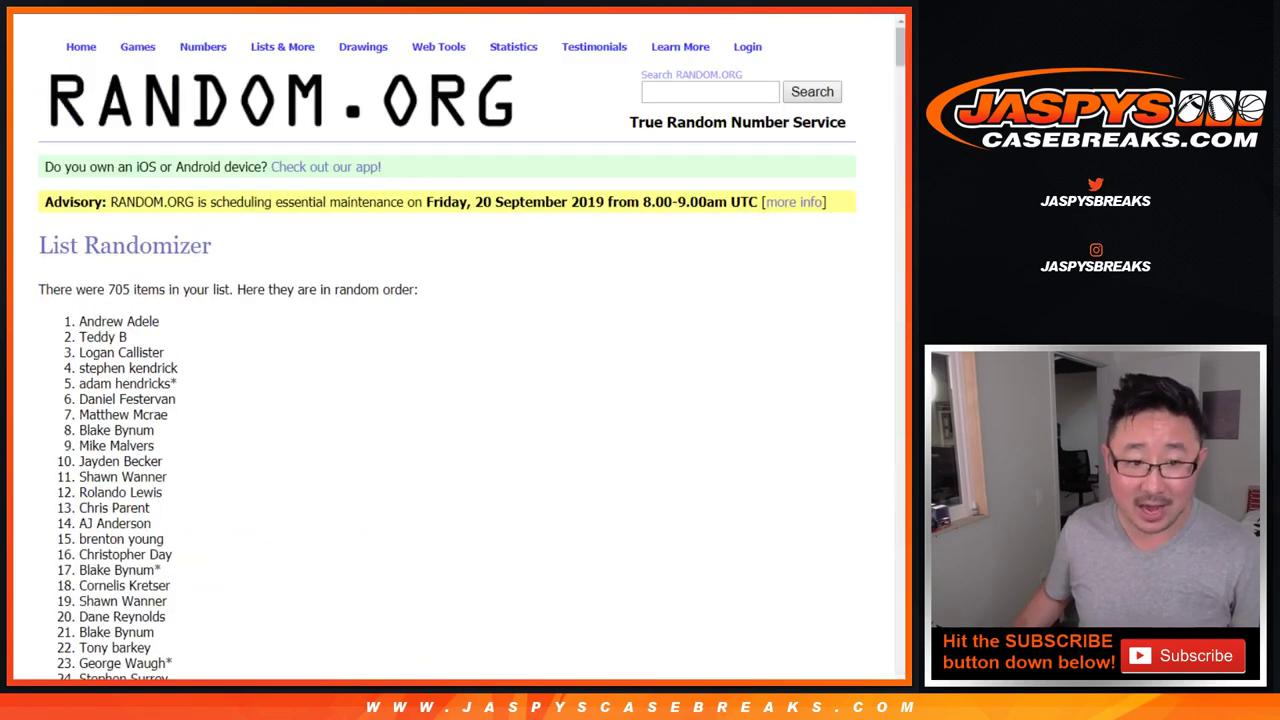
Step: Verify the 705-item count, then re-randomize for a second and third pass, checking each end
double_click(119, 289)
click(119, 289)
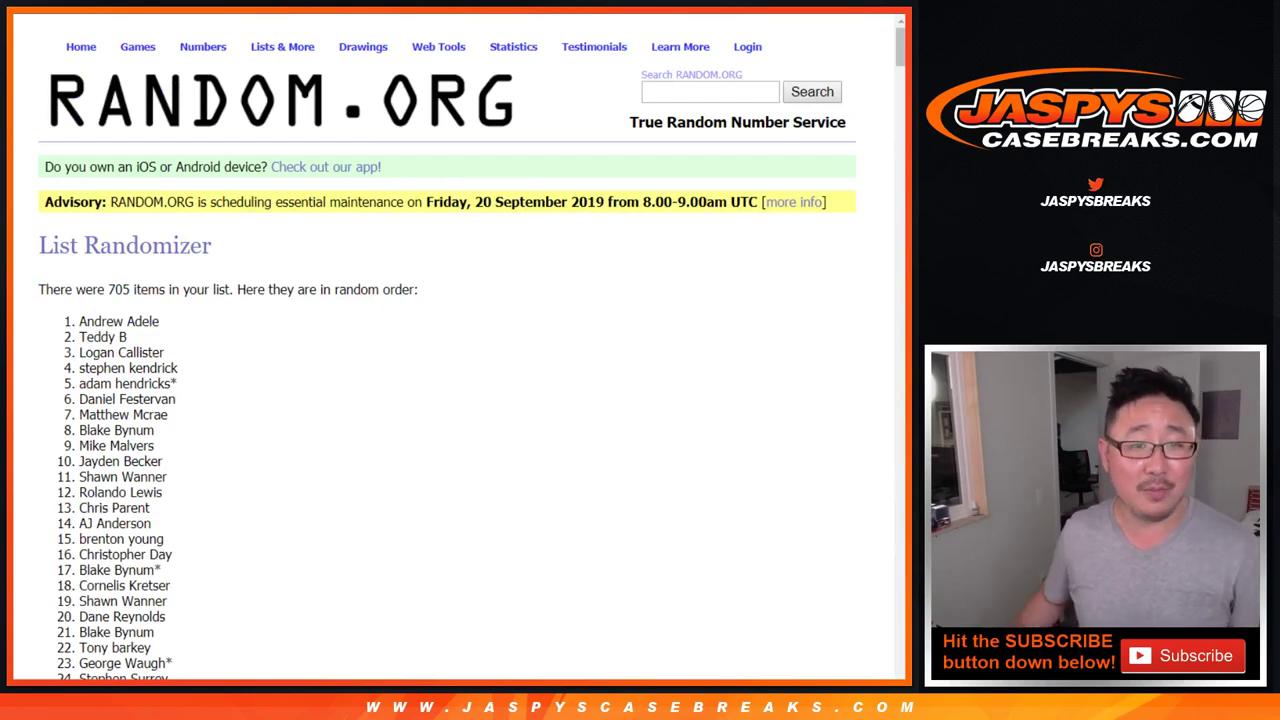
key(End)
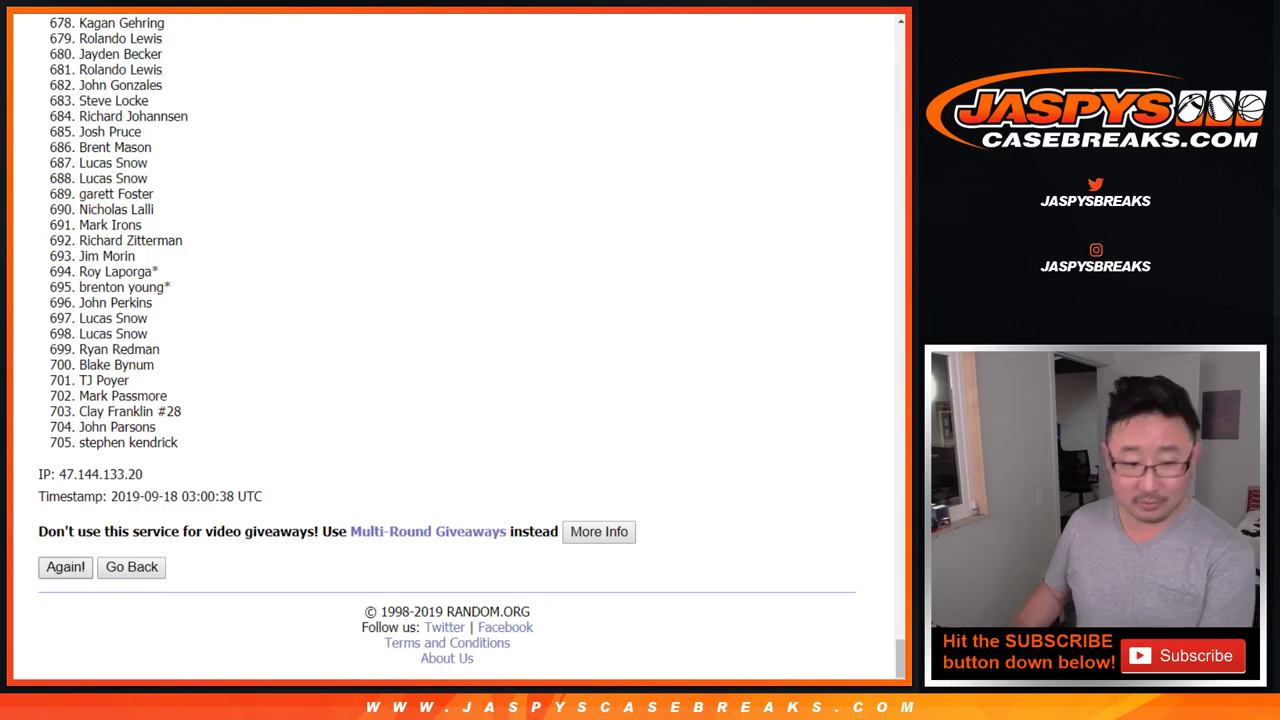
click(65, 567)
key(End)
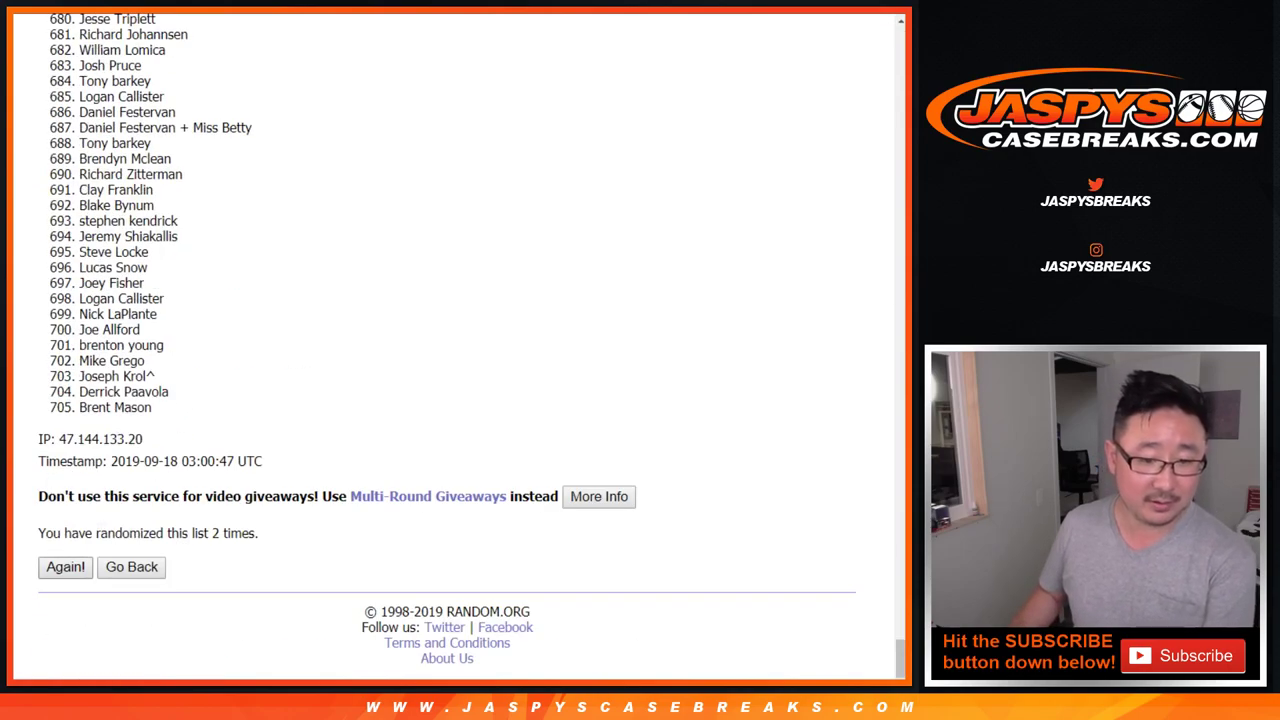
click(65, 567)
key(End)
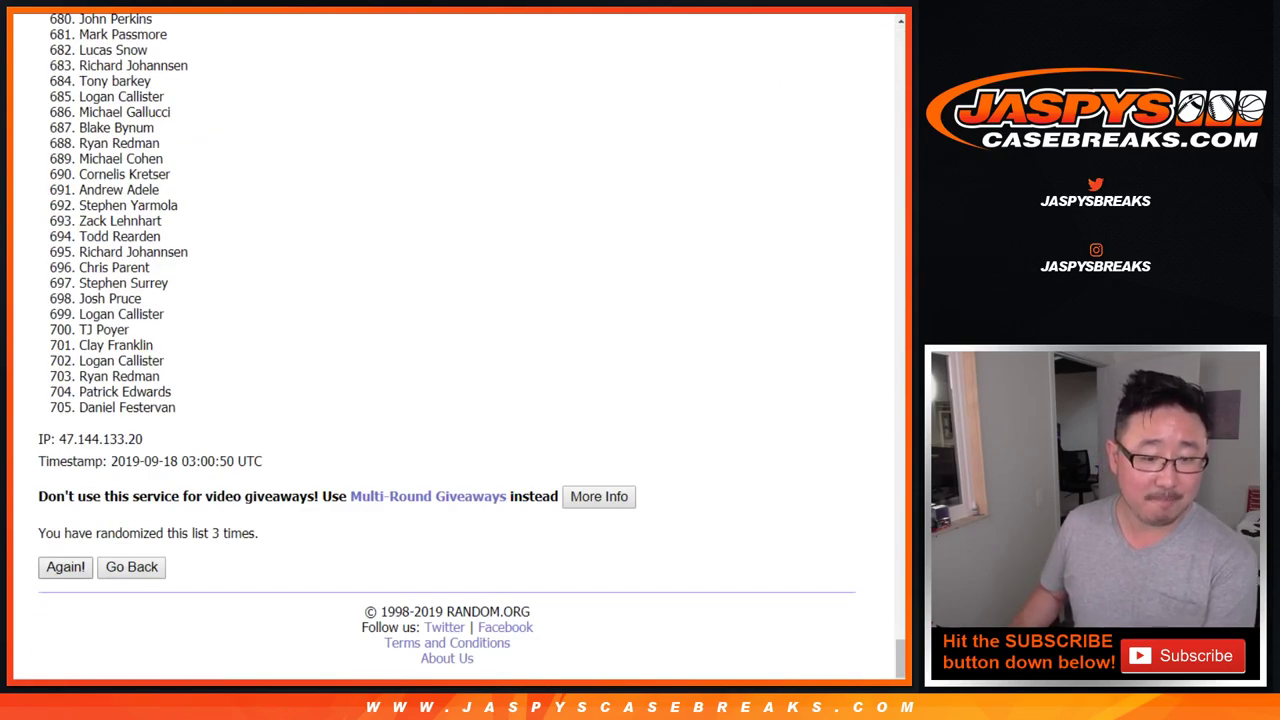
Step: Re-randomize through the fourth to seventh passes and confirm the '7 times' count
click(65, 567)
key(End)
click(65, 567)
key(End)
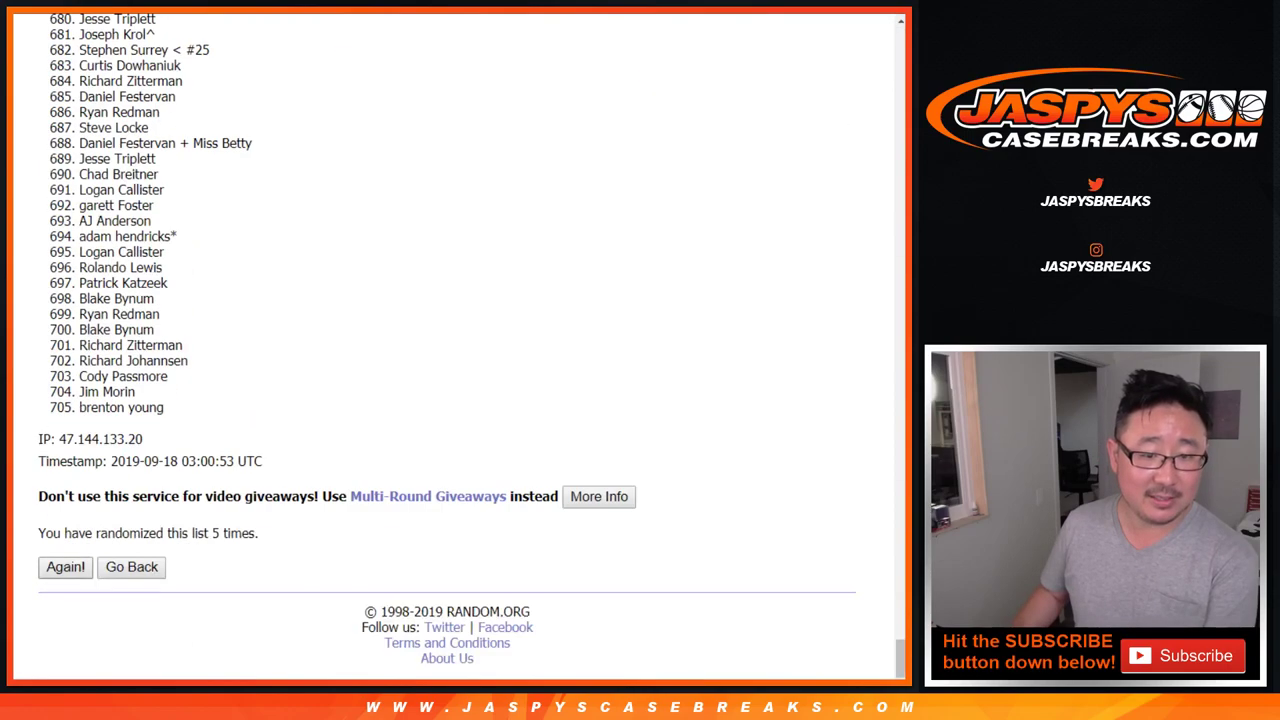
click(65, 567)
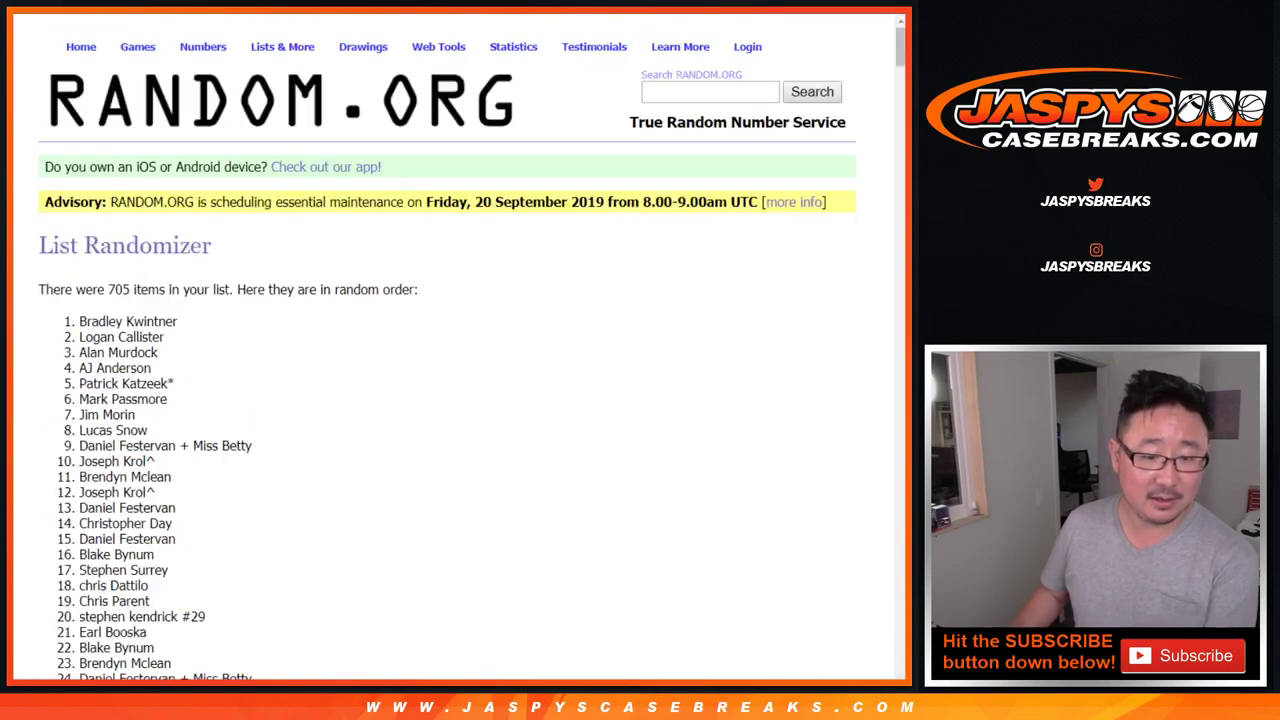
key(End)
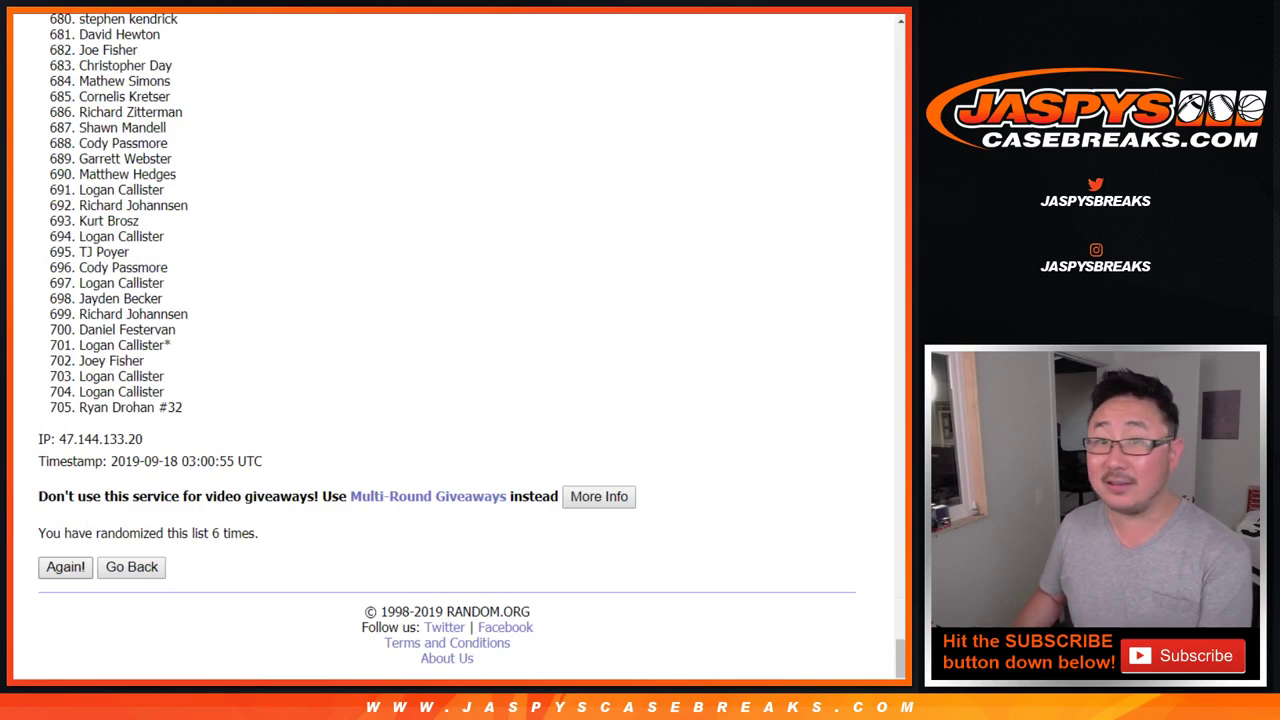
click(65, 567)
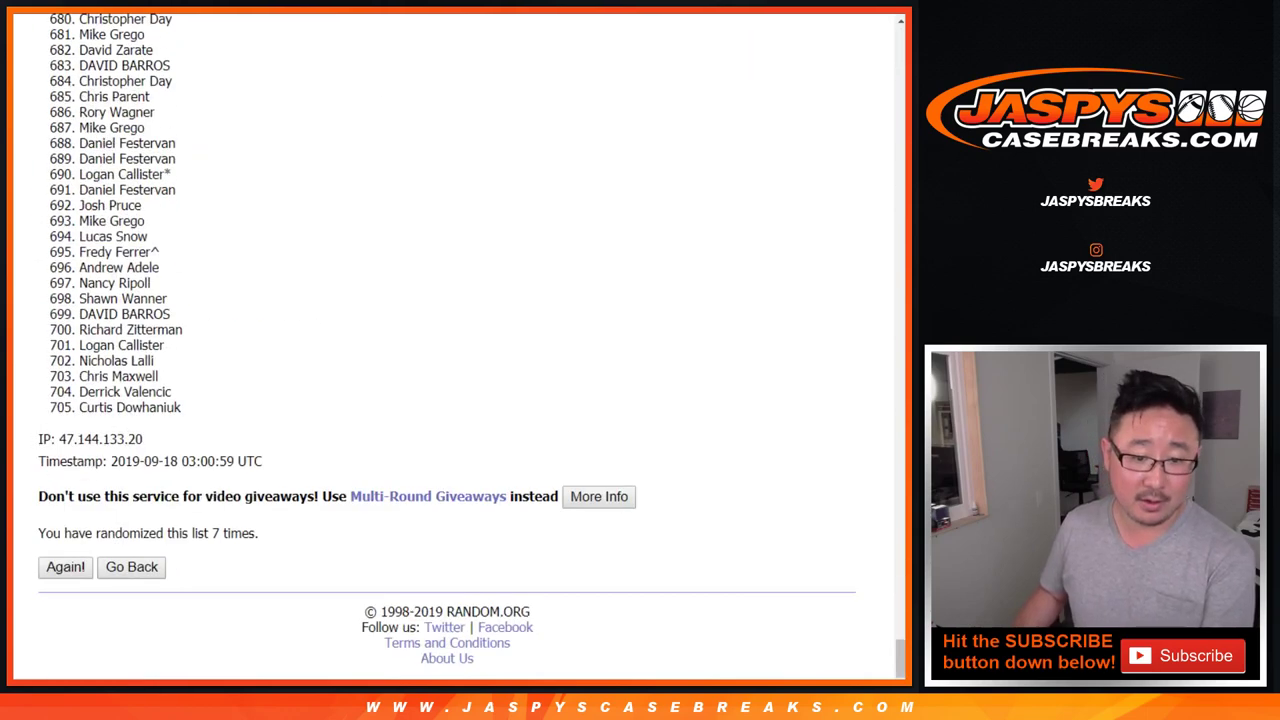
drag(212, 533, 258, 533)
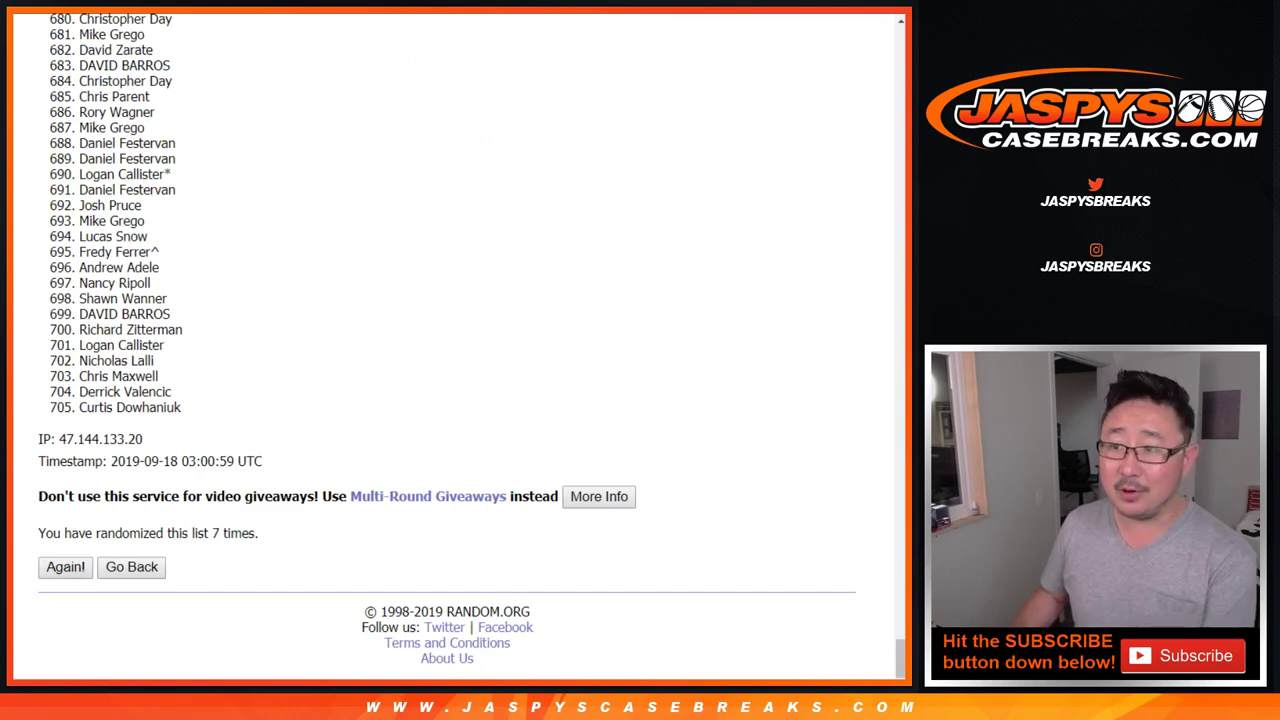
scroll(450, 350, up, 1)
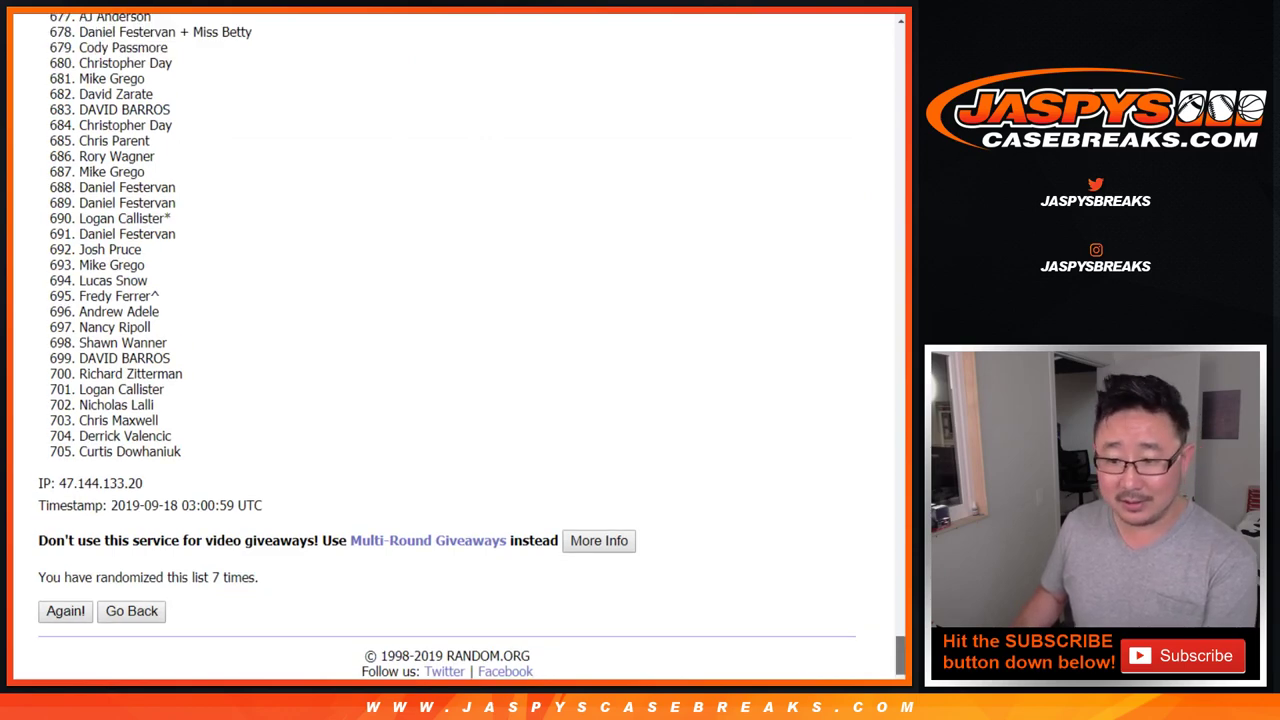
scroll(450, 350, up, 5)
scroll(450, 350, up, 5)
scroll(450, 350, up, 5)
scroll(450, 350, up, 5)
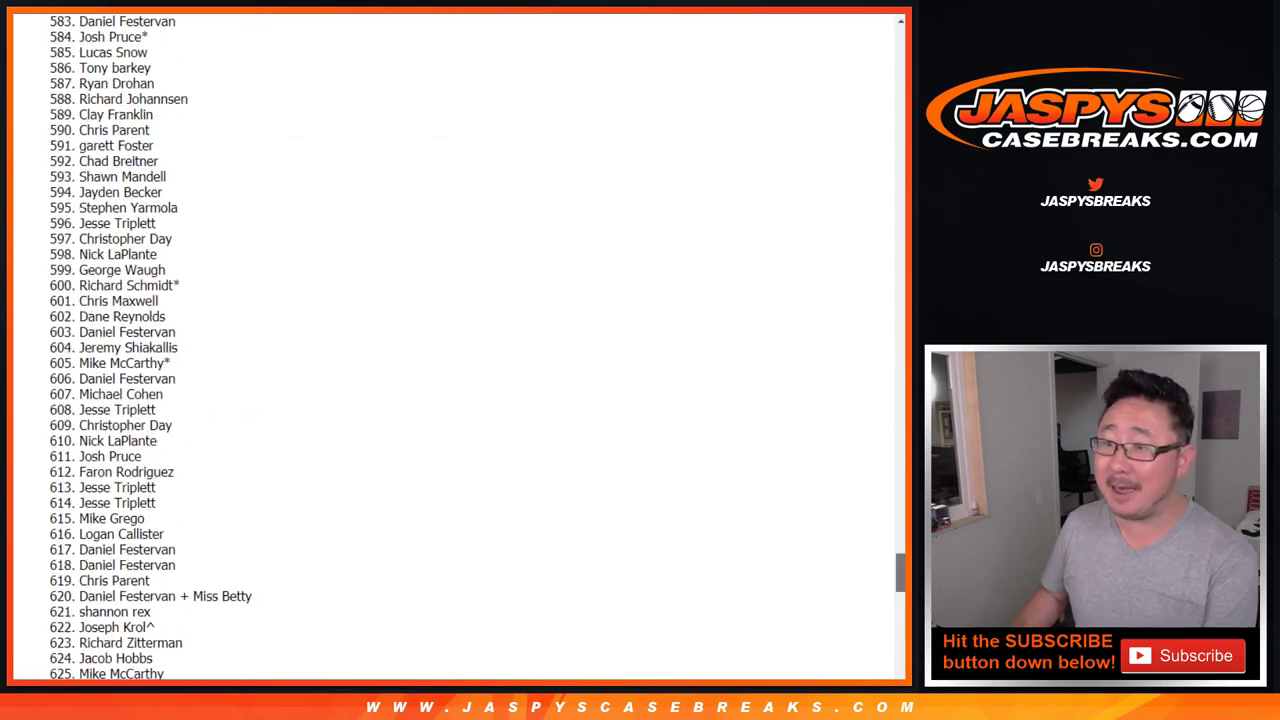
scroll(450, 350, up, 3)
scroll(450, 350, up, 3)
scroll(450, 350, up, 6)
scroll(450, 350, up, 7)
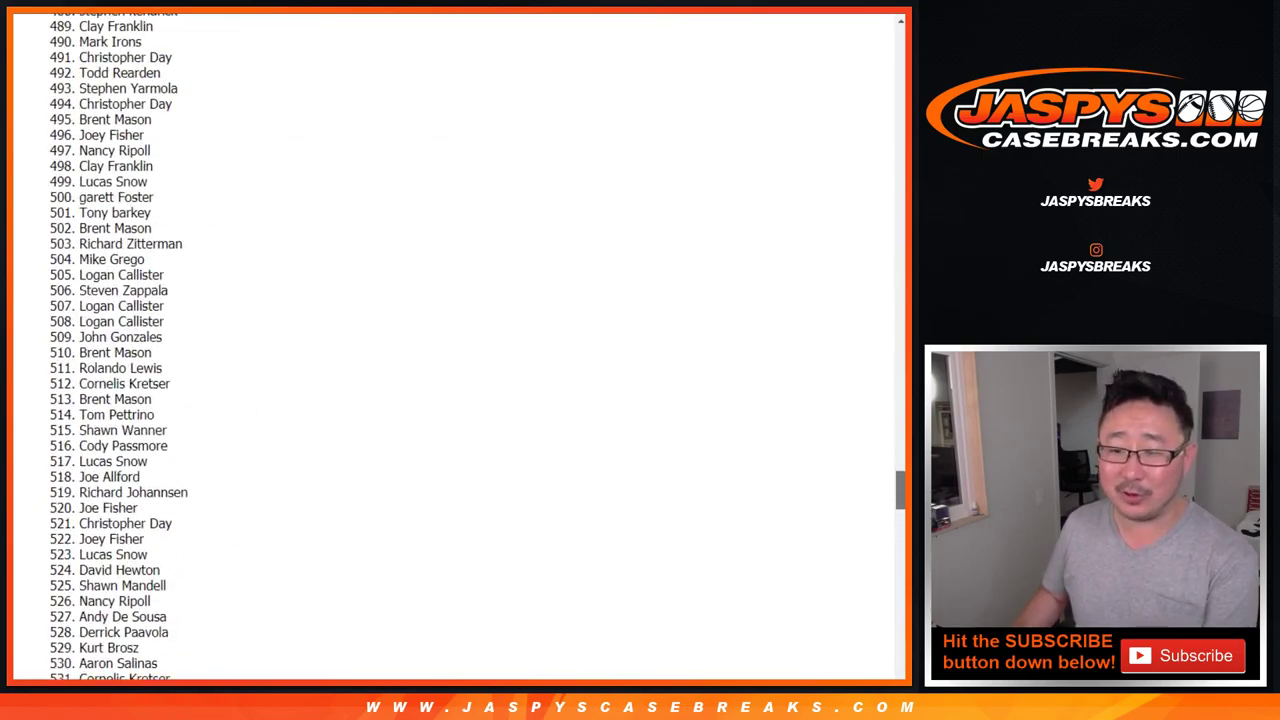
scroll(450, 350, up, 2)
scroll(450, 350, up, 2)
scroll(450, 350, up, 7)
scroll(450, 350, up, 4)
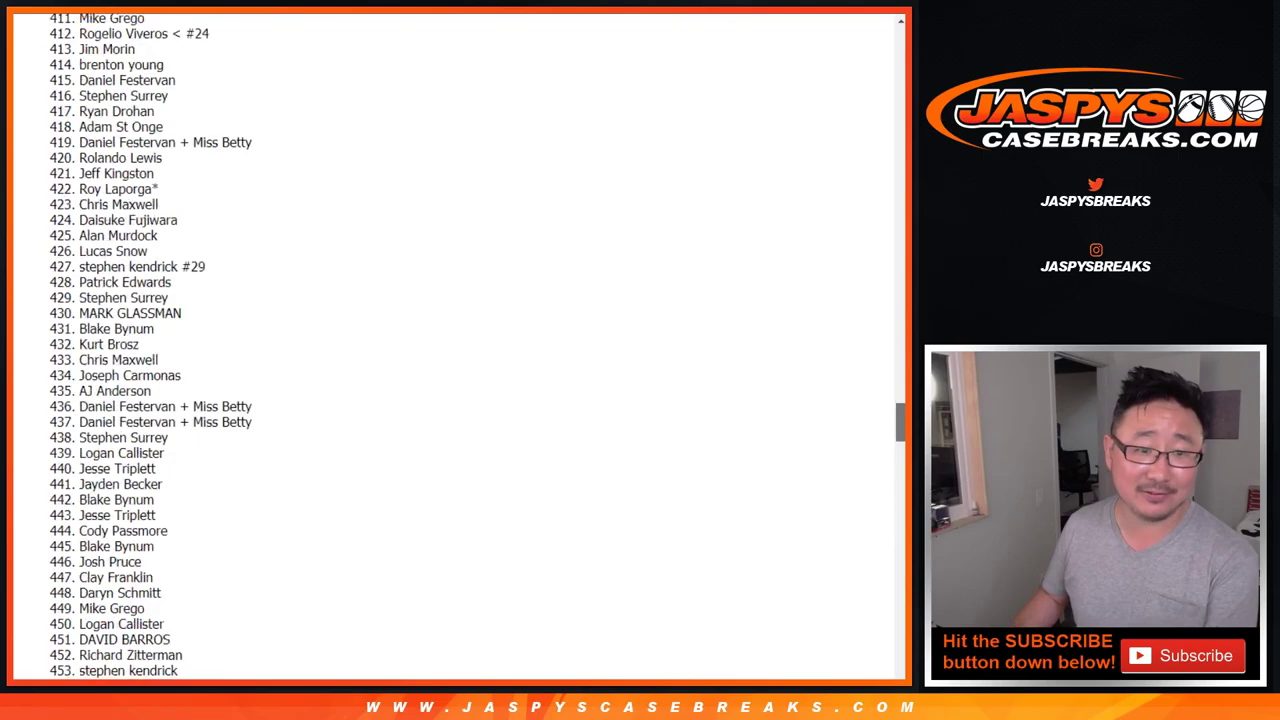
scroll(450, 350, up, 6)
scroll(450, 350, up, 7)
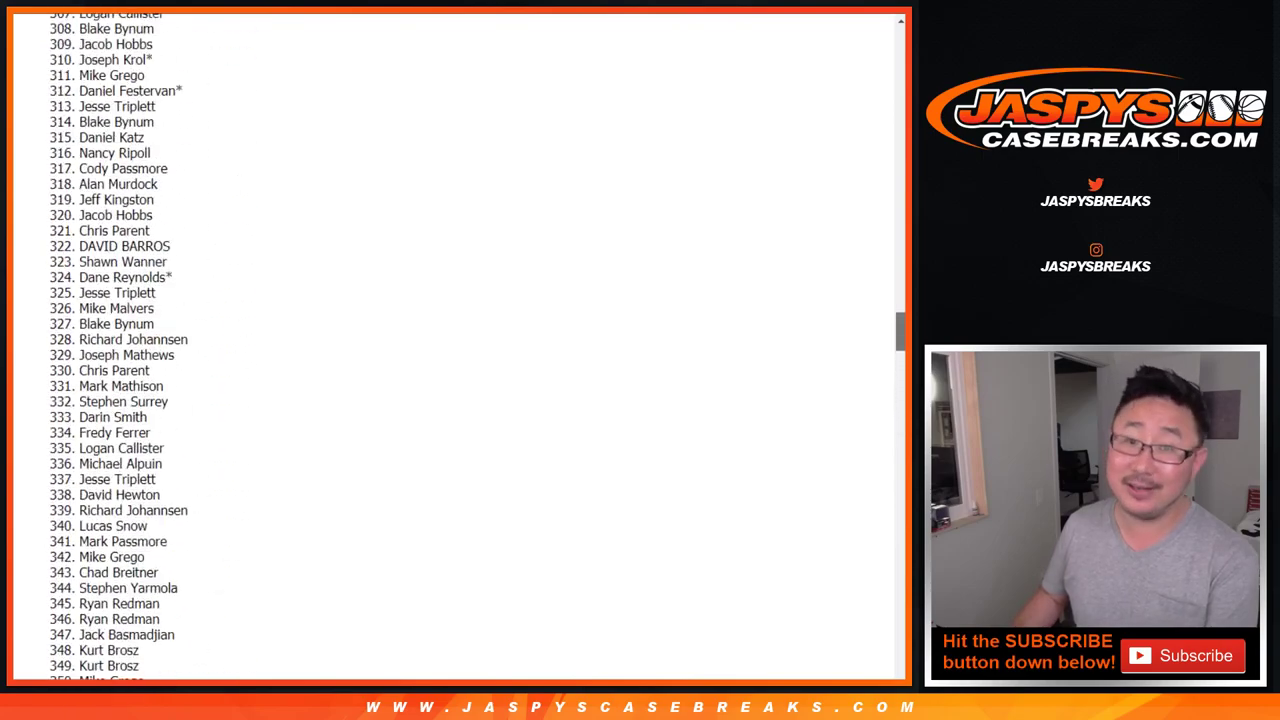
scroll(450, 350, up, 7)
scroll(450, 350, up, 6)
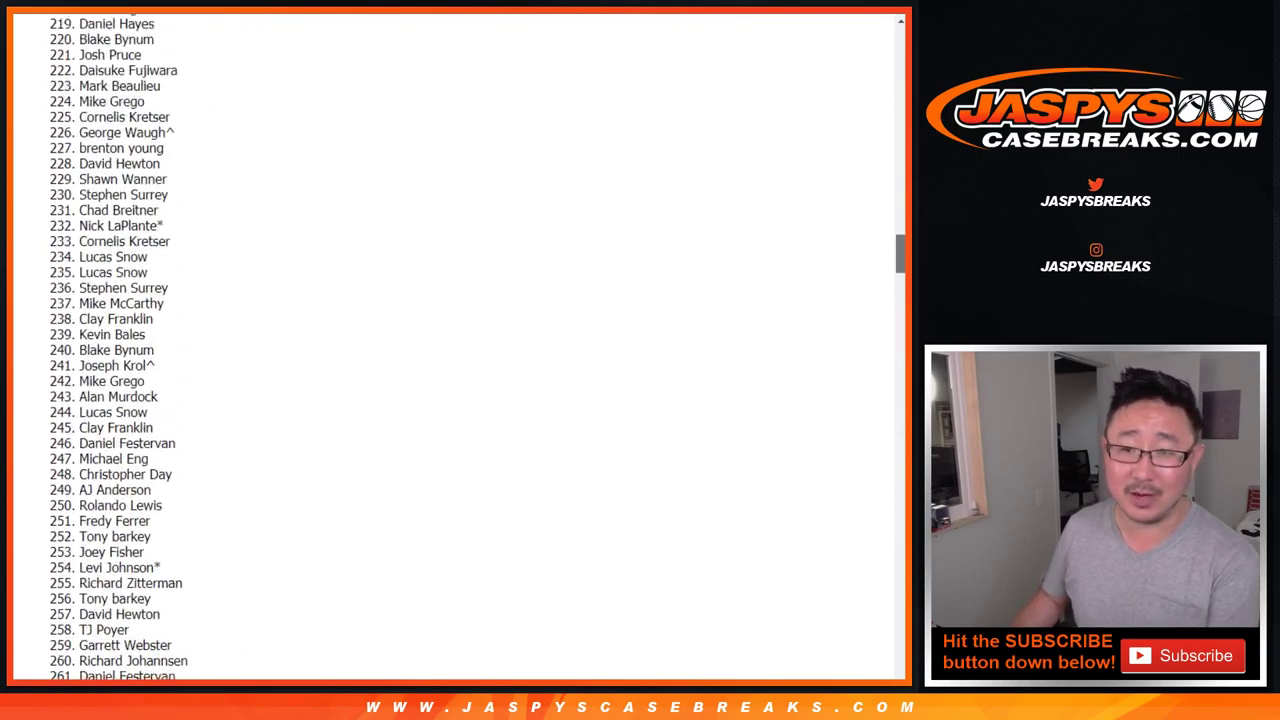
scroll(450, 350, up, 5)
scroll(450, 350, up, 5)
scroll(450, 350, up, 6)
scroll(450, 350, up, 3)
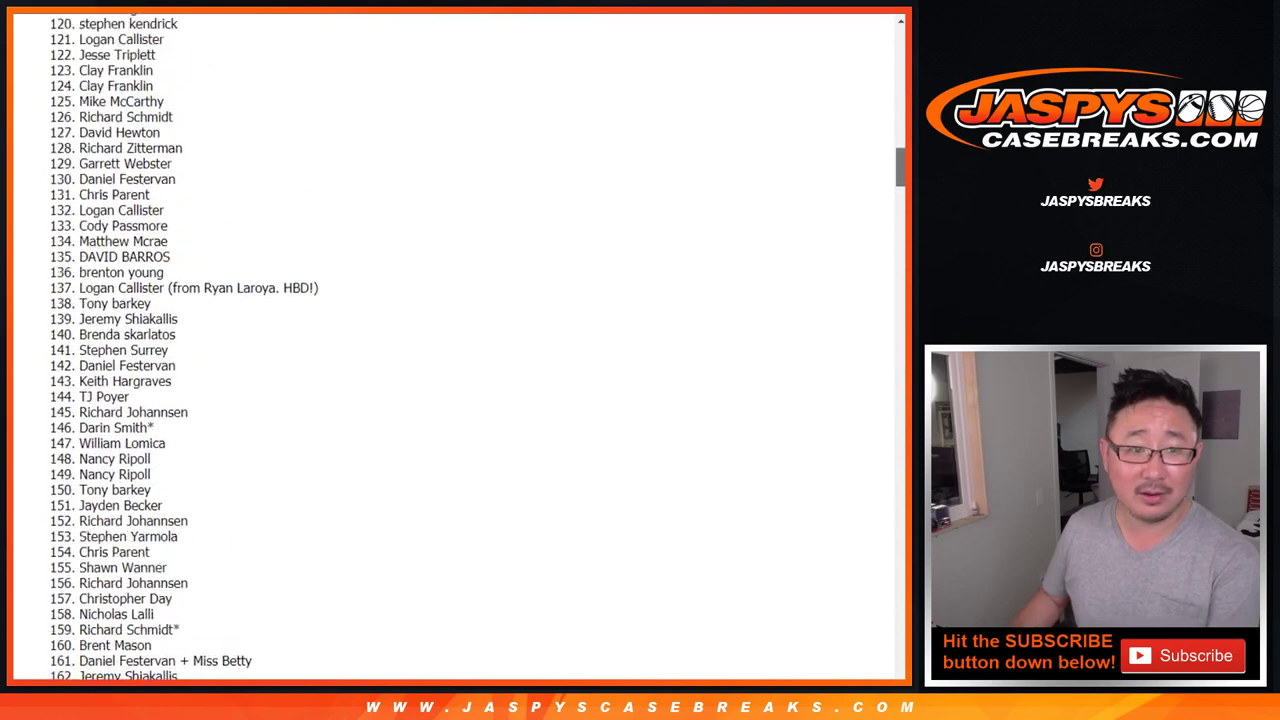
scroll(450, 350, up, 2)
scroll(450, 350, up, 2)
scroll(450, 350, up, 4)
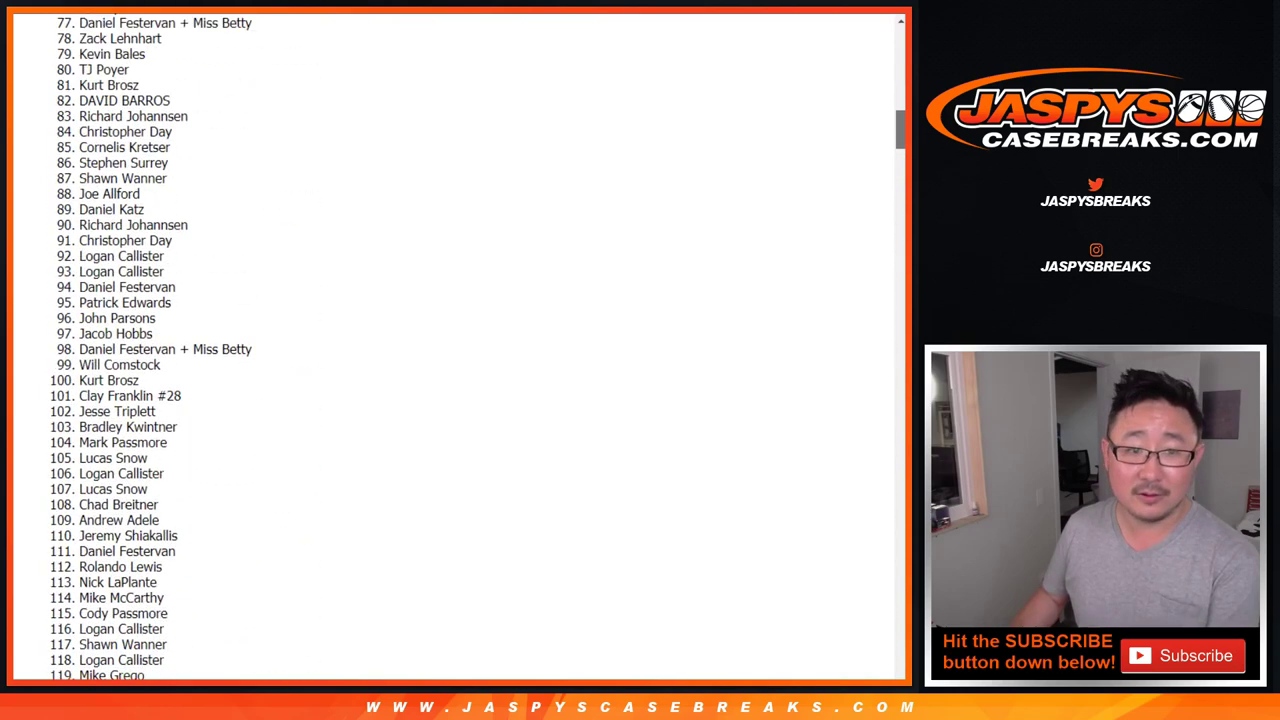
scroll(455, 345, up, 2)
scroll(455, 345, up, 4)
scroll(455, 345, up, 3)
scroll(455, 345, up, 3)
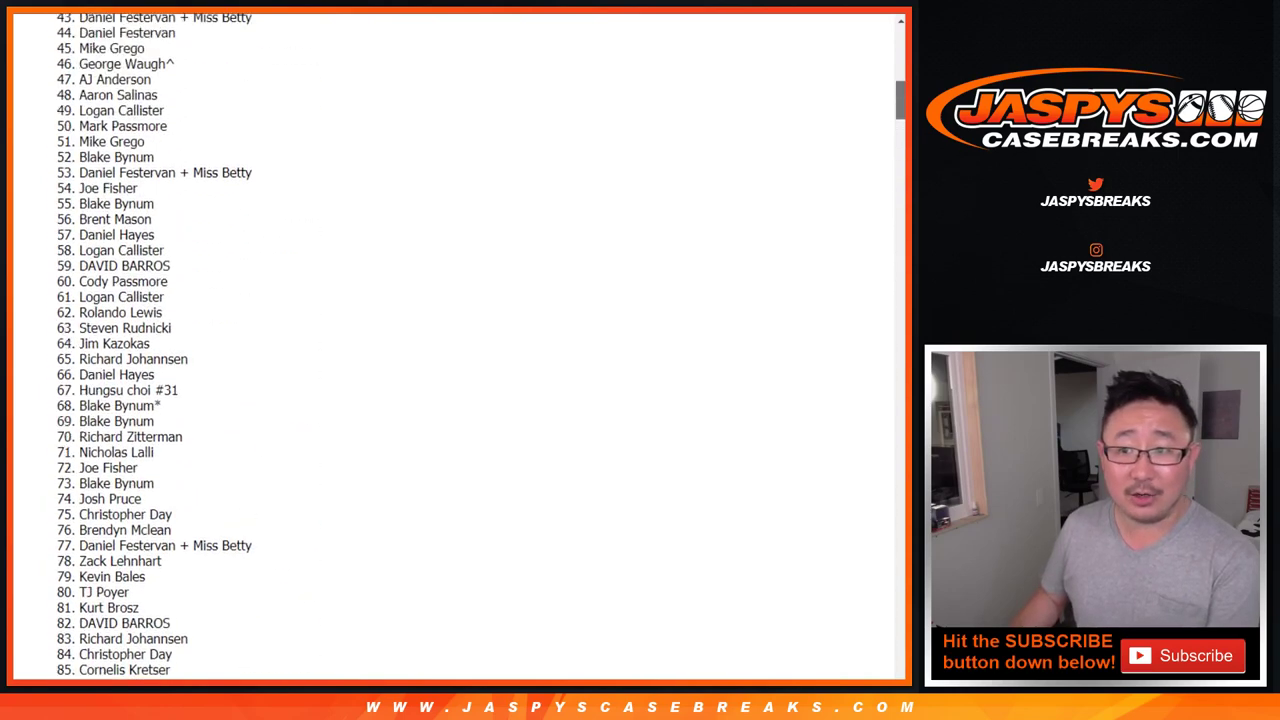
scroll(455, 345, up, 2)
scroll(455, 345, up, 2)
scroll(455, 345, up, 2)
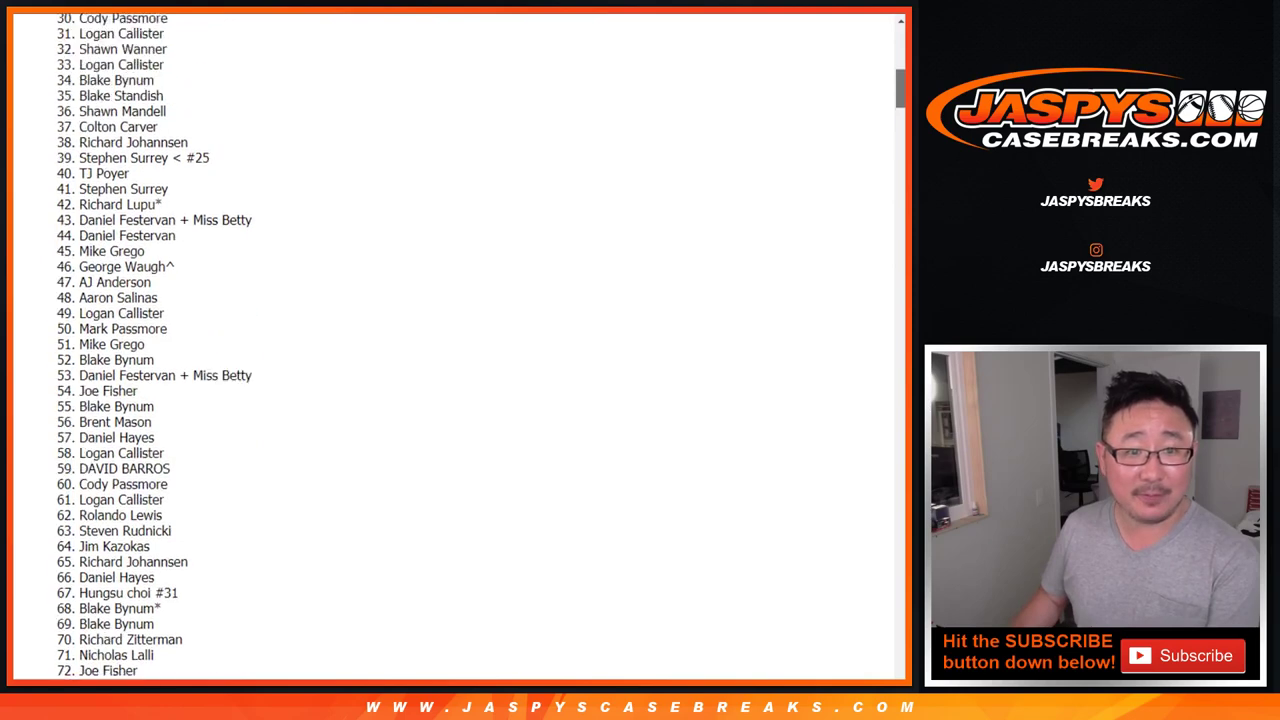
scroll(455, 345, up, 4)
scroll(455, 345, up, 3)
scroll(455, 345, up, 1)
scroll(455, 345, up, 2)
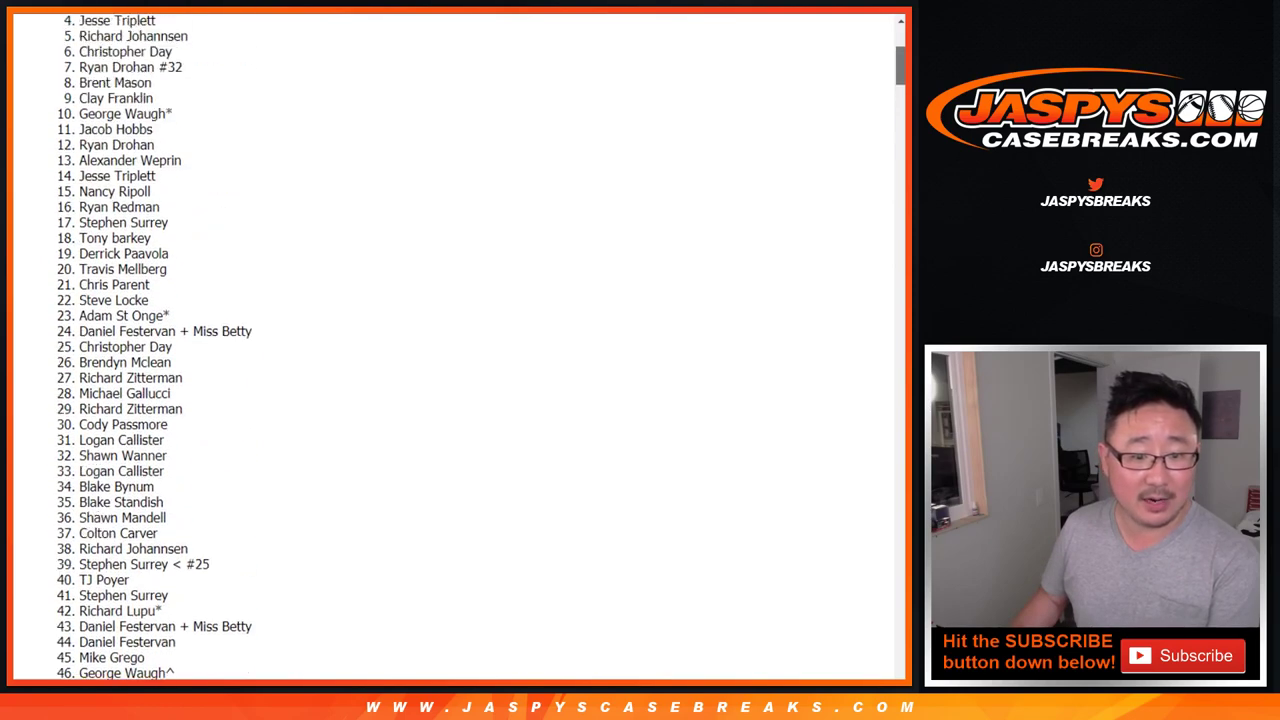
scroll(455, 345, up, 1)
scroll(455, 345, up, 1)
scroll(455, 345, up, 1)
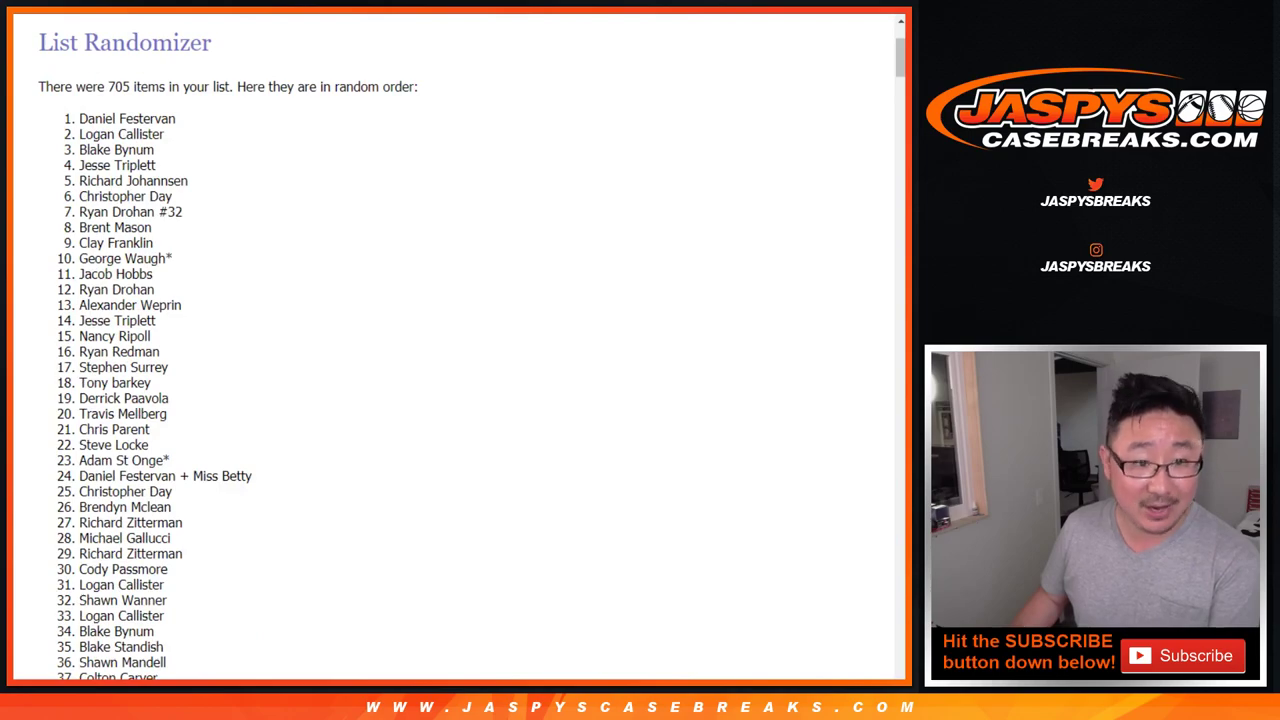
mouse_move(79, 118)
mouse_down()
mouse_move(150, 150)
mouse_move(185, 192)
mouse_move(190, 680)
mouse_move(155, 362)
mouse_move(181, 407)
mouse_up()
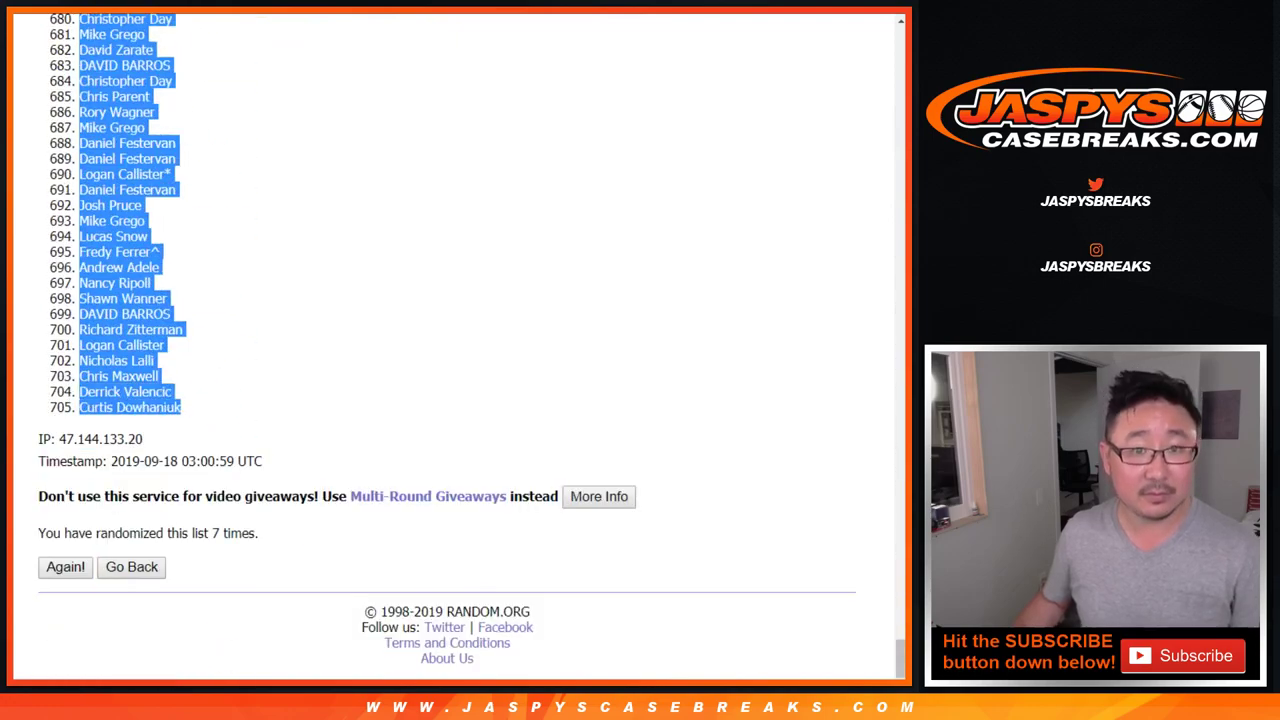
Step: Paste the copied randomized names into column A of the prize sheet
key(ctrl+Tab)
right_click(89, 147)
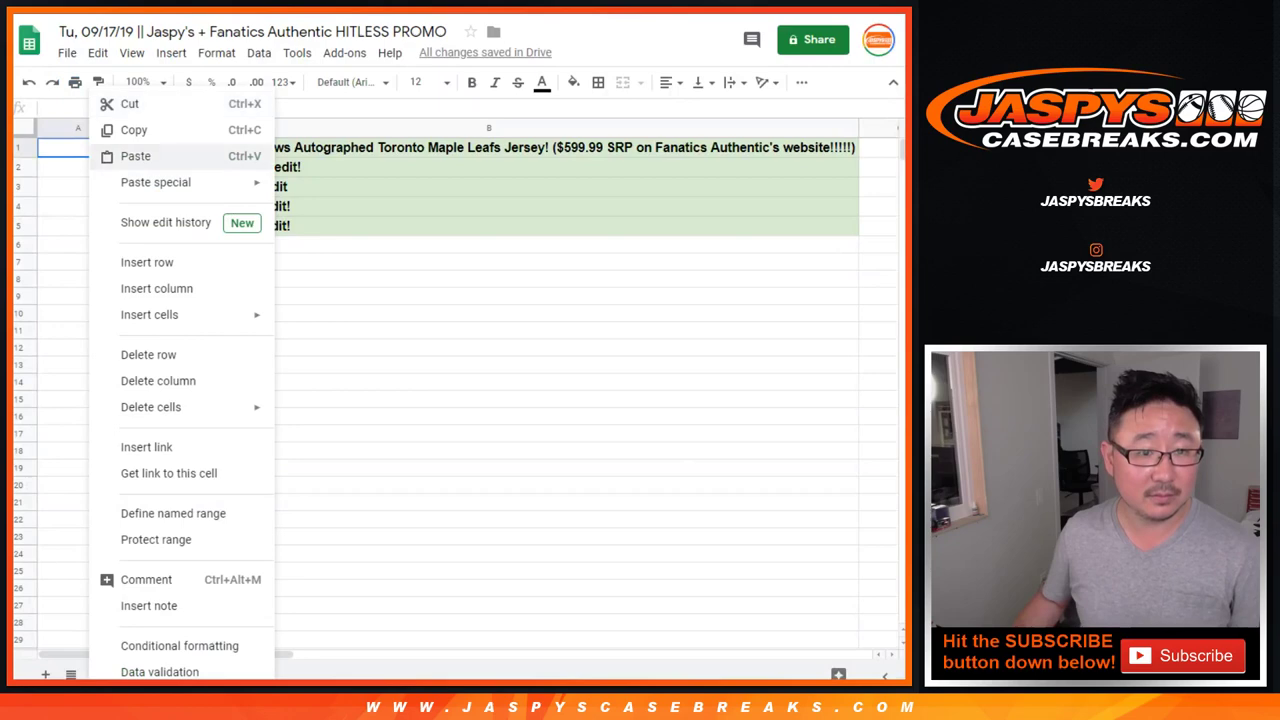
click(135, 155)
Step: Set the whole sheet's text to size 10 and widen column A to fit names
key(ctrl+a)
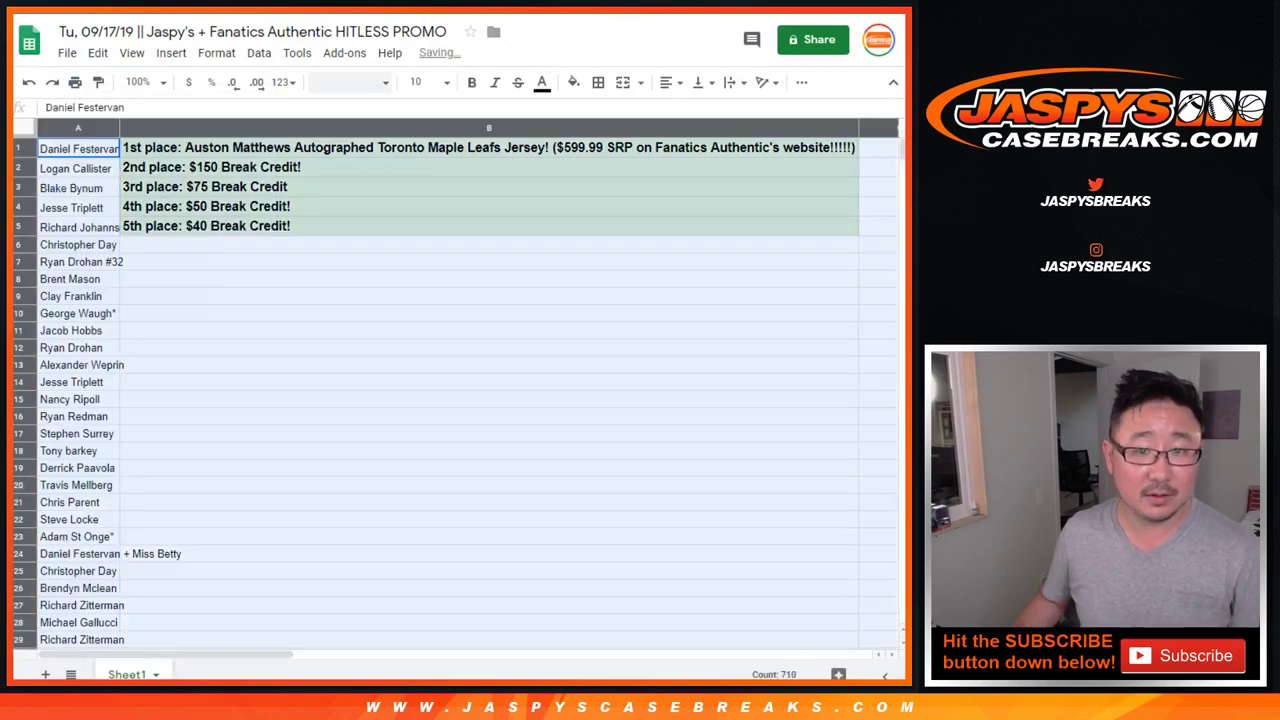
click(422, 82)
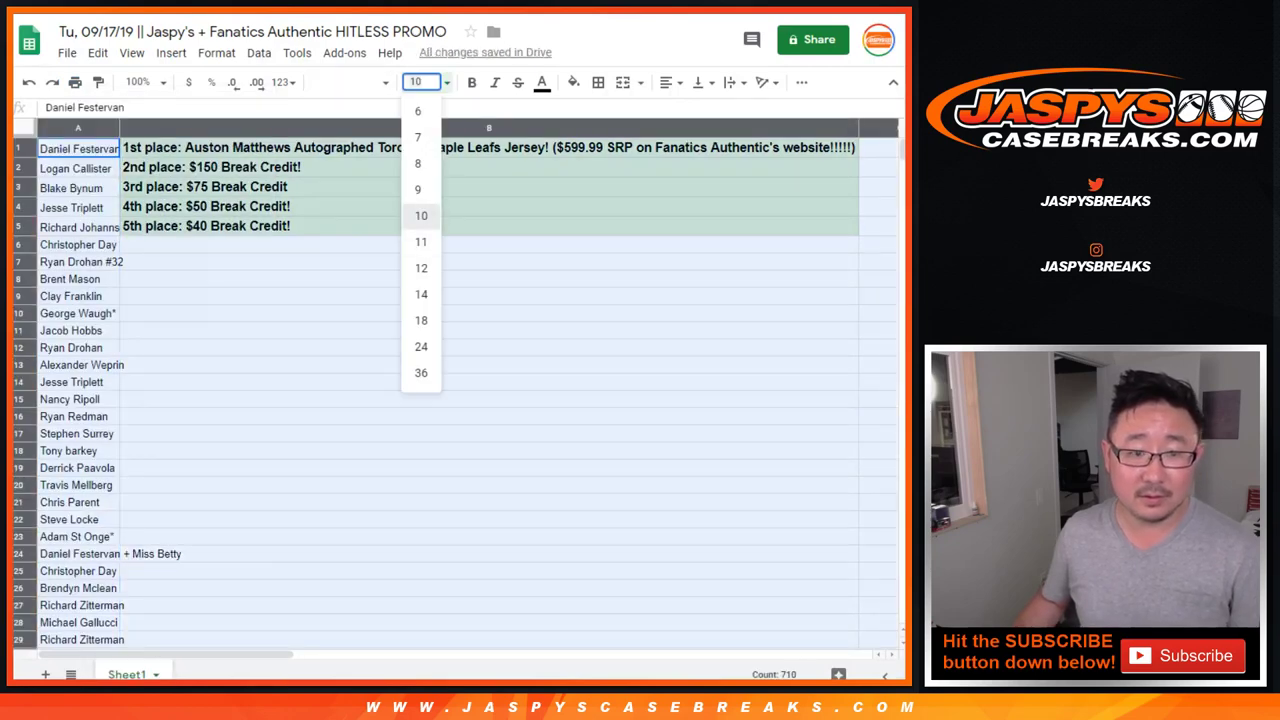
click(421, 215)
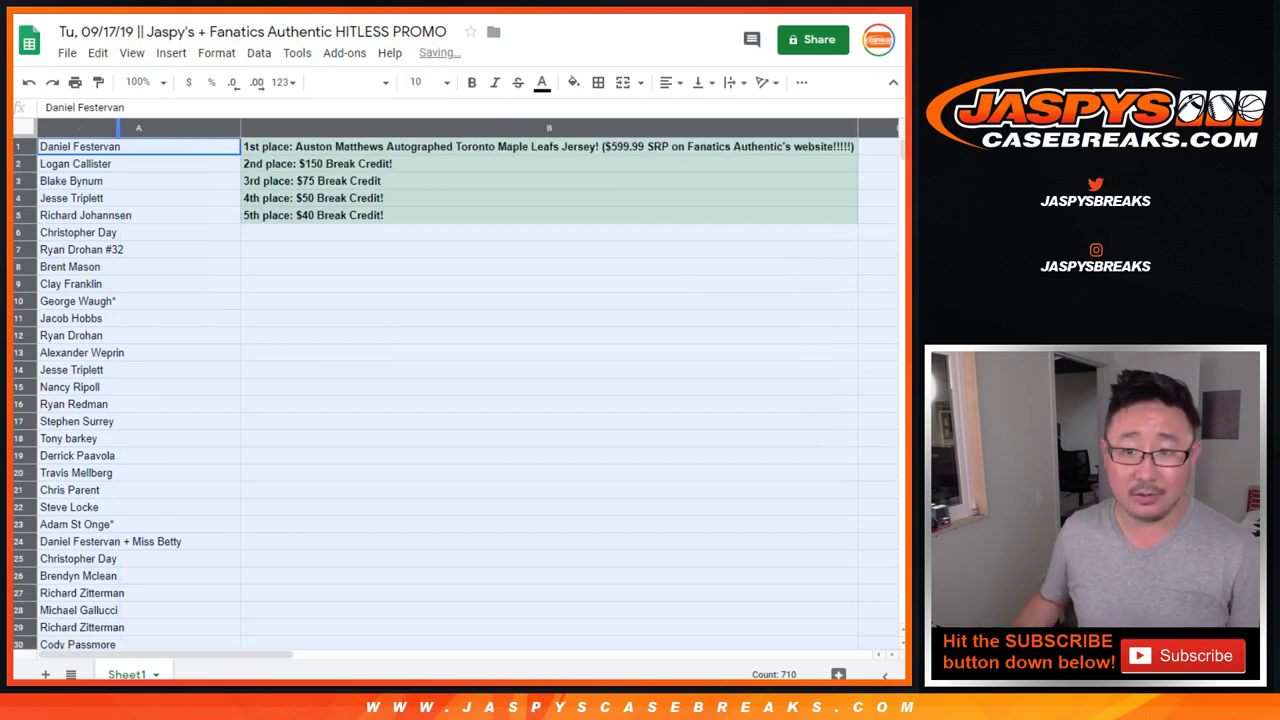
drag(118, 127, 240, 127)
click(138, 146)
click(138, 82)
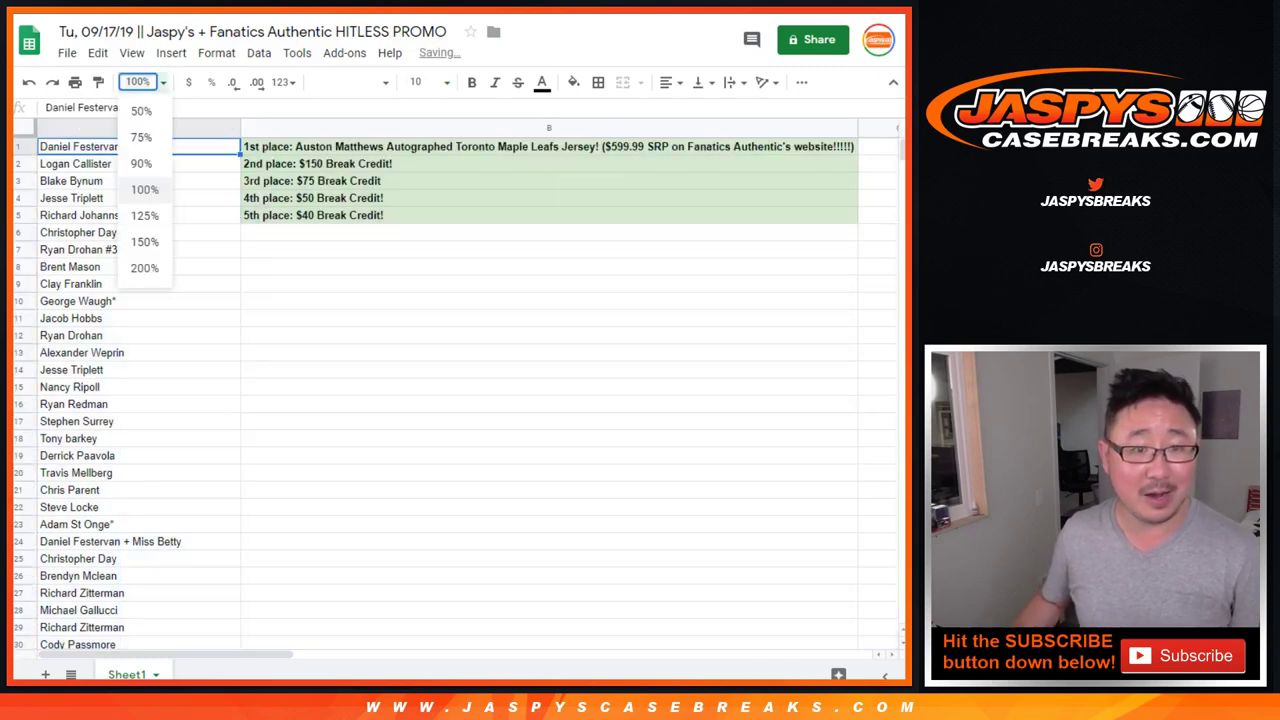
click(145, 217)
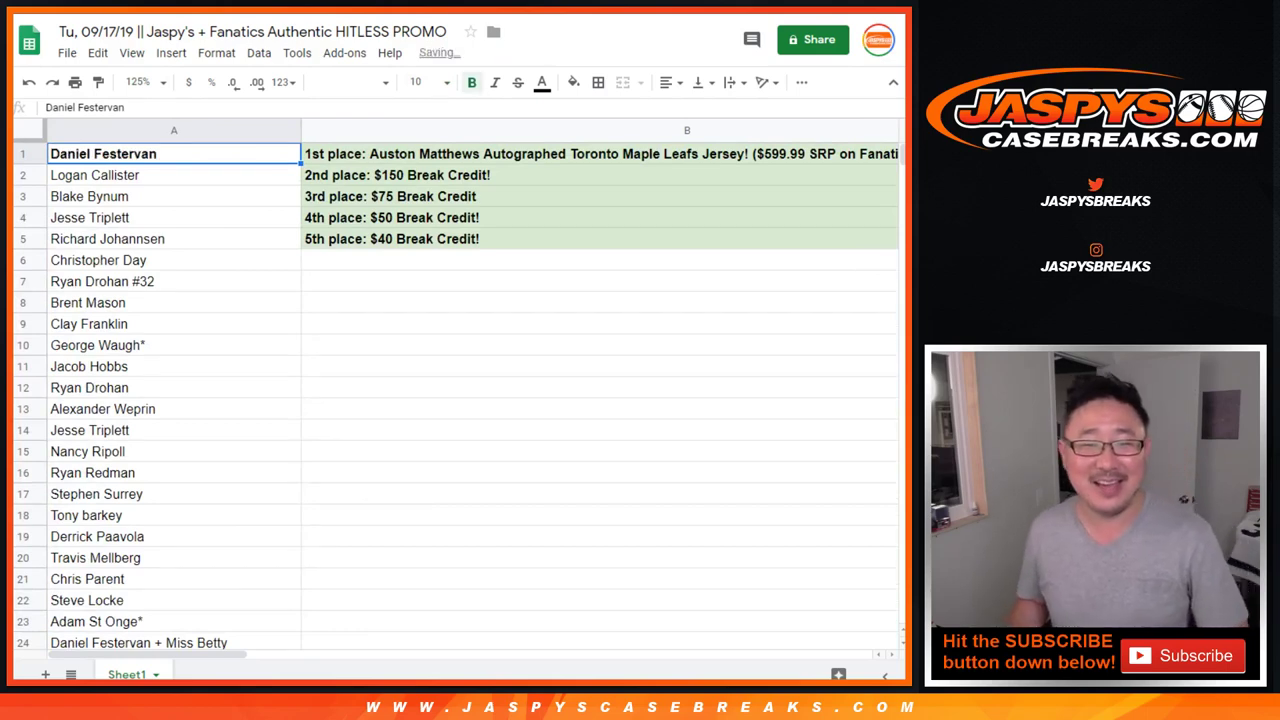
key(ctrl+b)
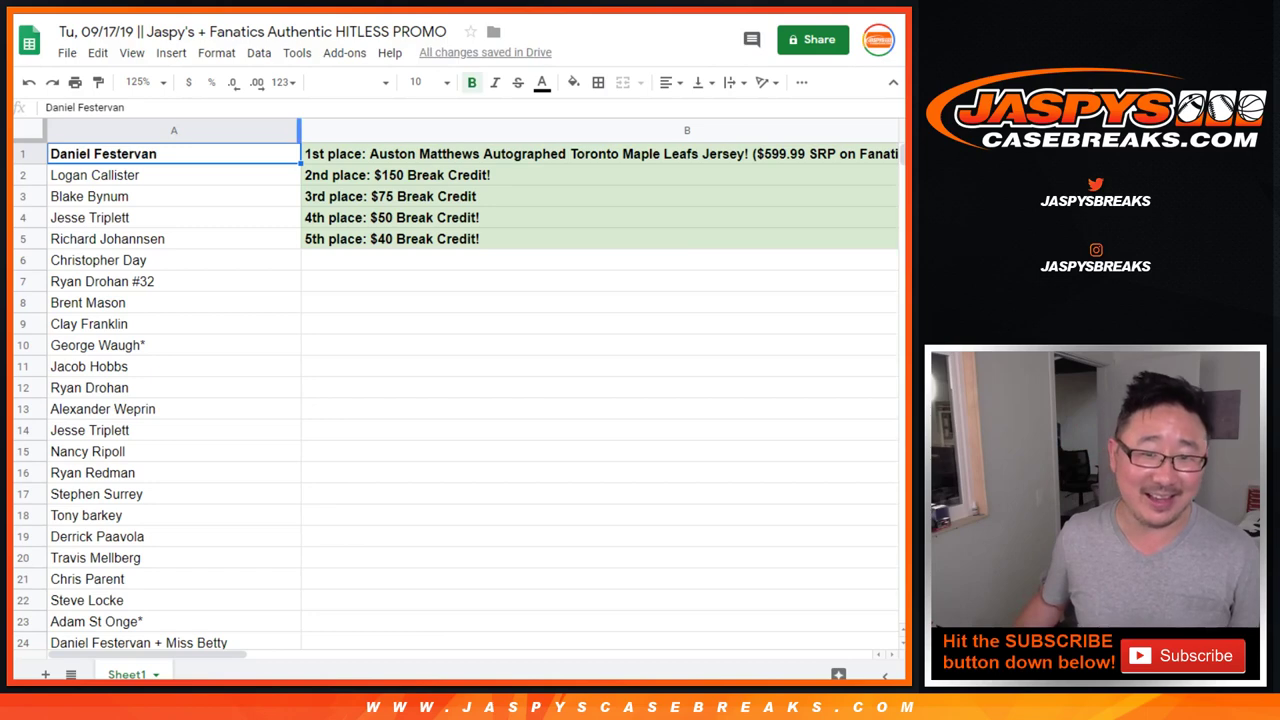
drag(300, 130, 301, 130)
key(Down)
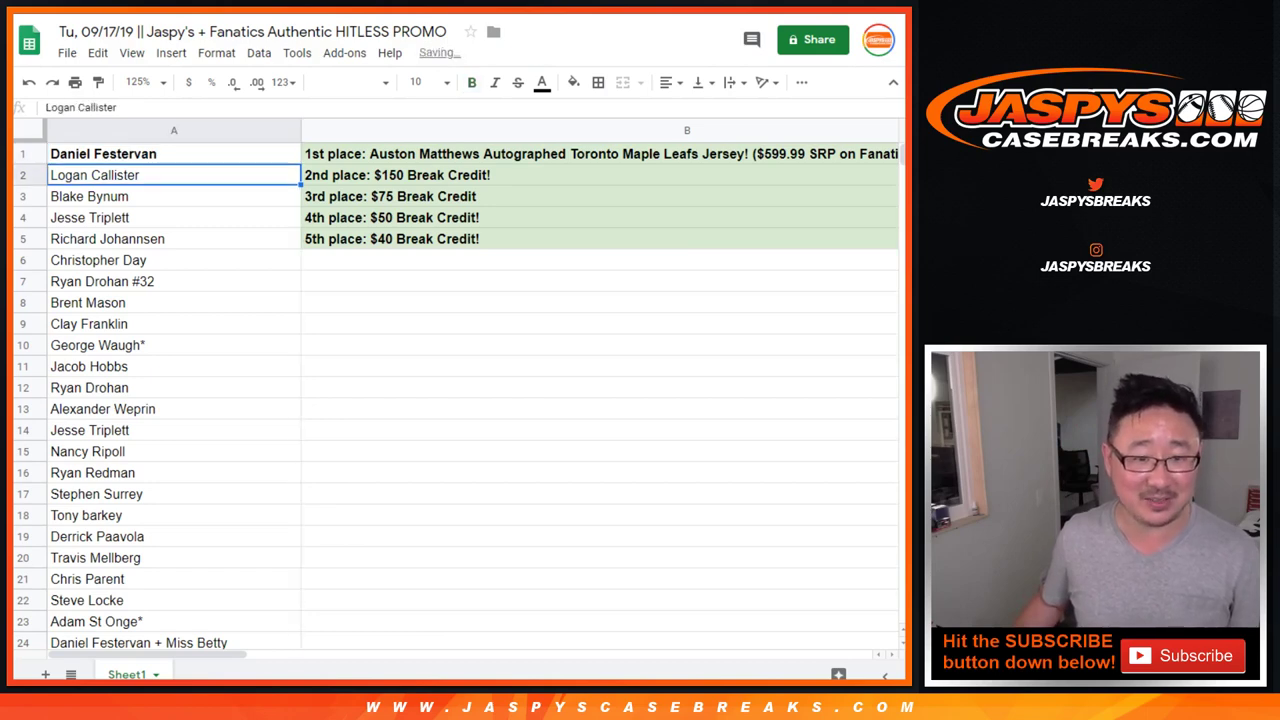
key(ctrl+b)
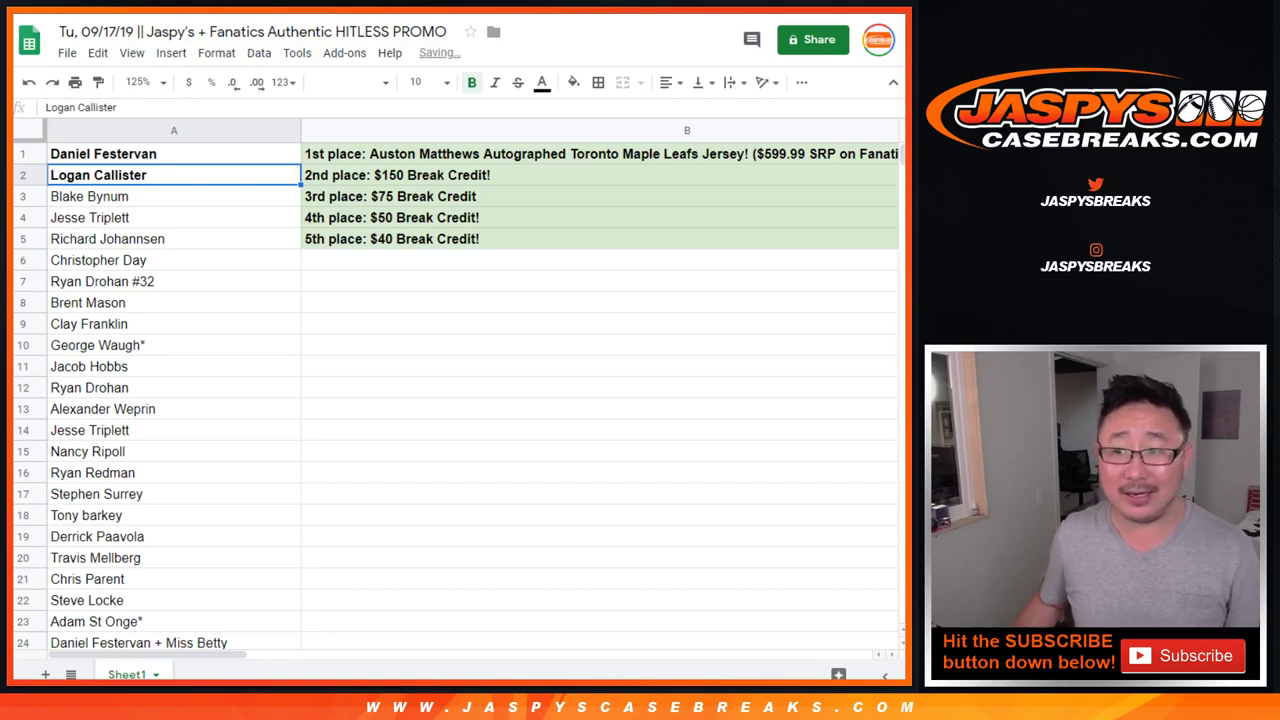
key(Down)
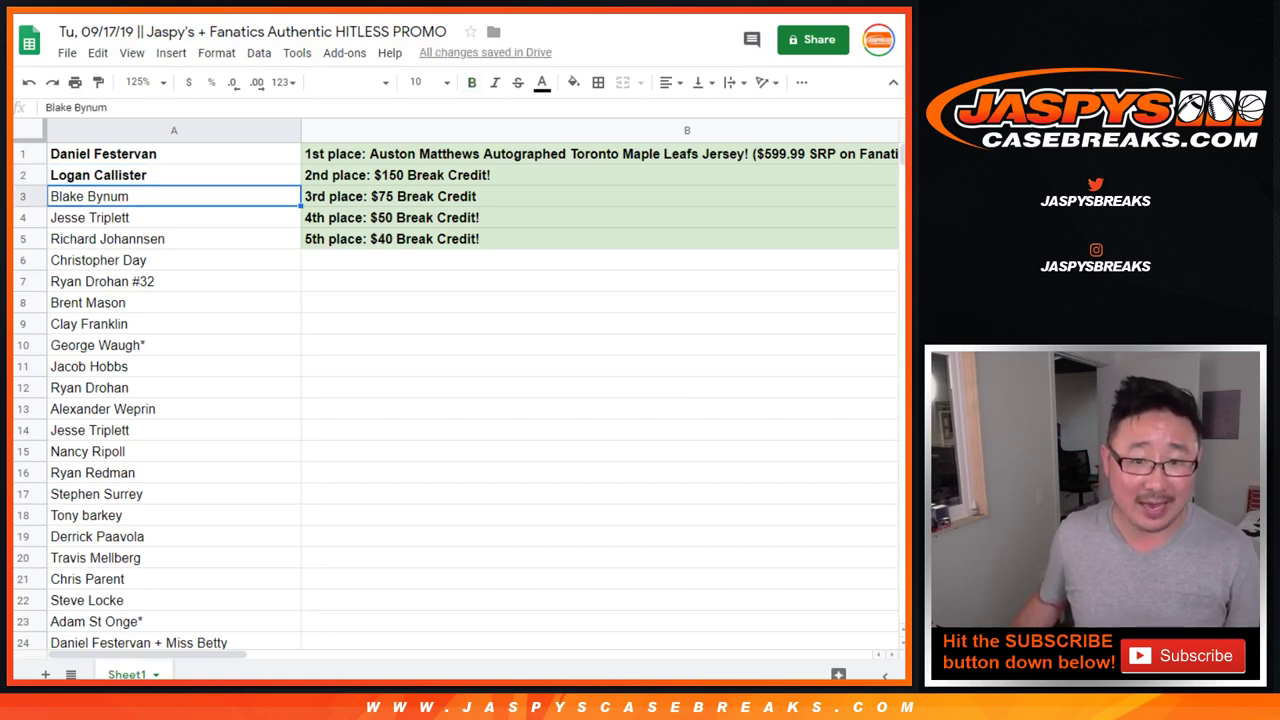
key(ctrl+b)
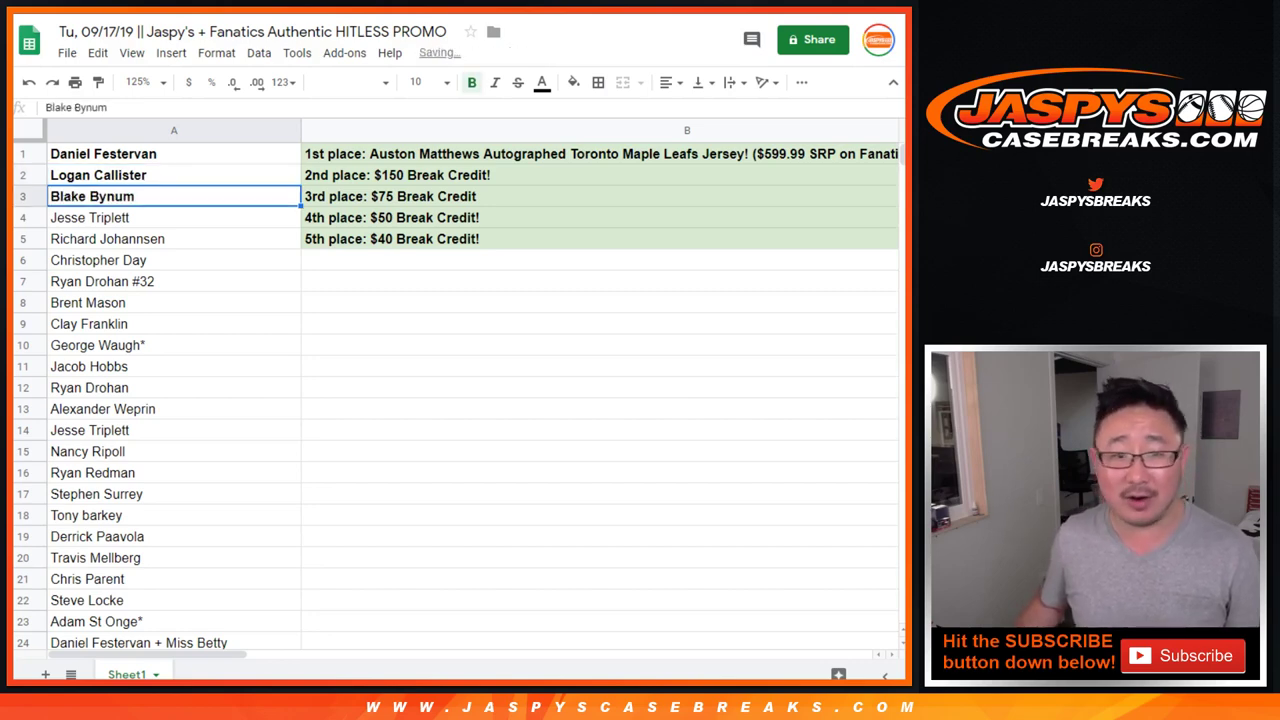
key(Down)
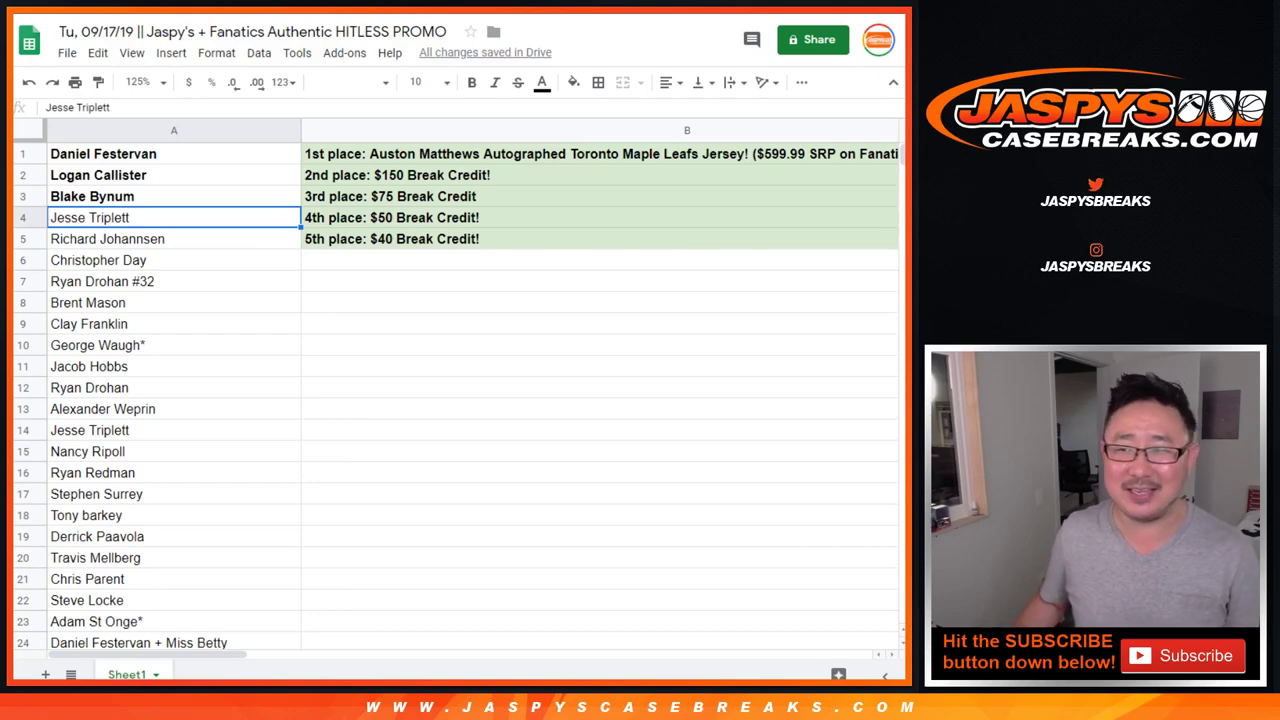
key(ctrl+b)
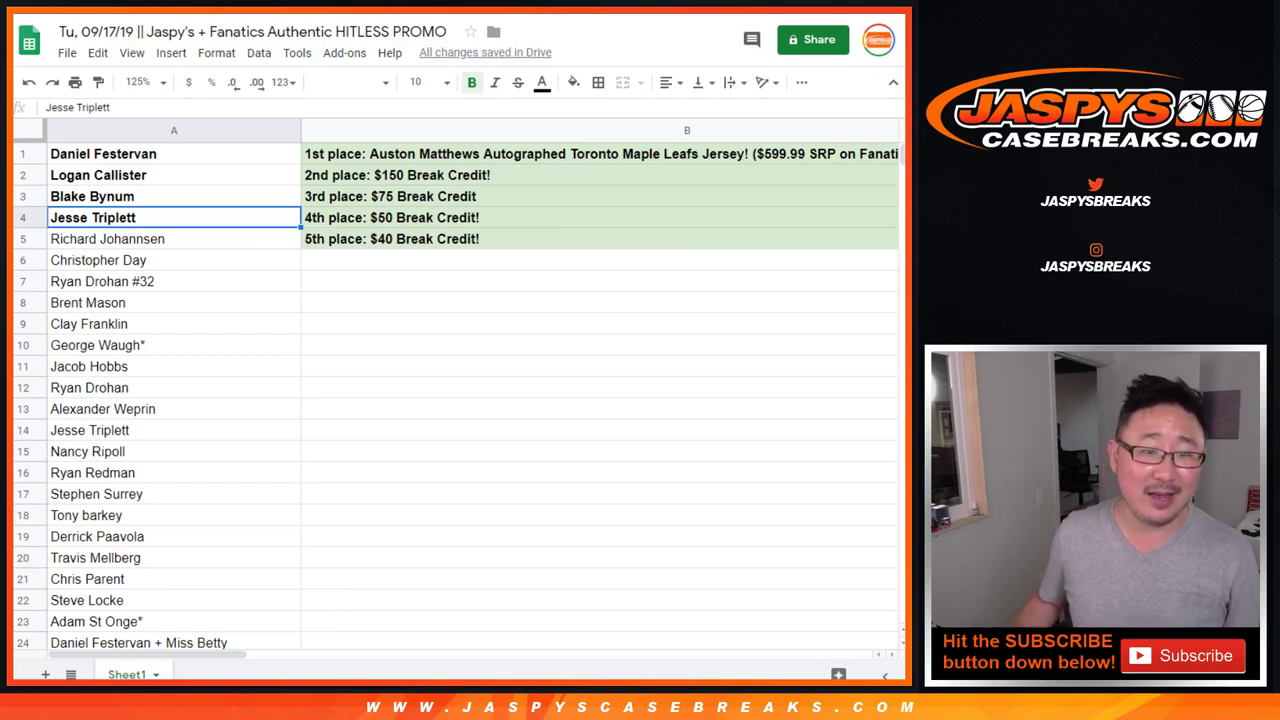
key(Down)
key(ctrl+b)
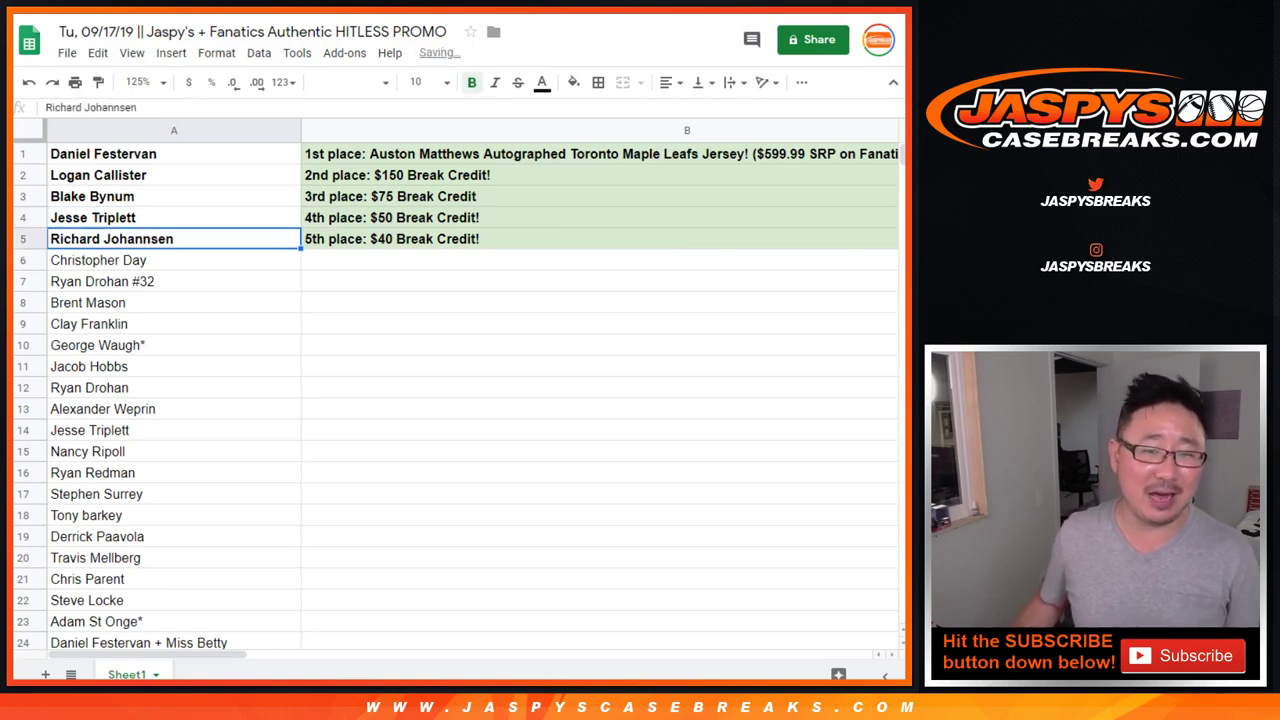
key(shift+Up)
key(shift+Up)
key(shift+Up)
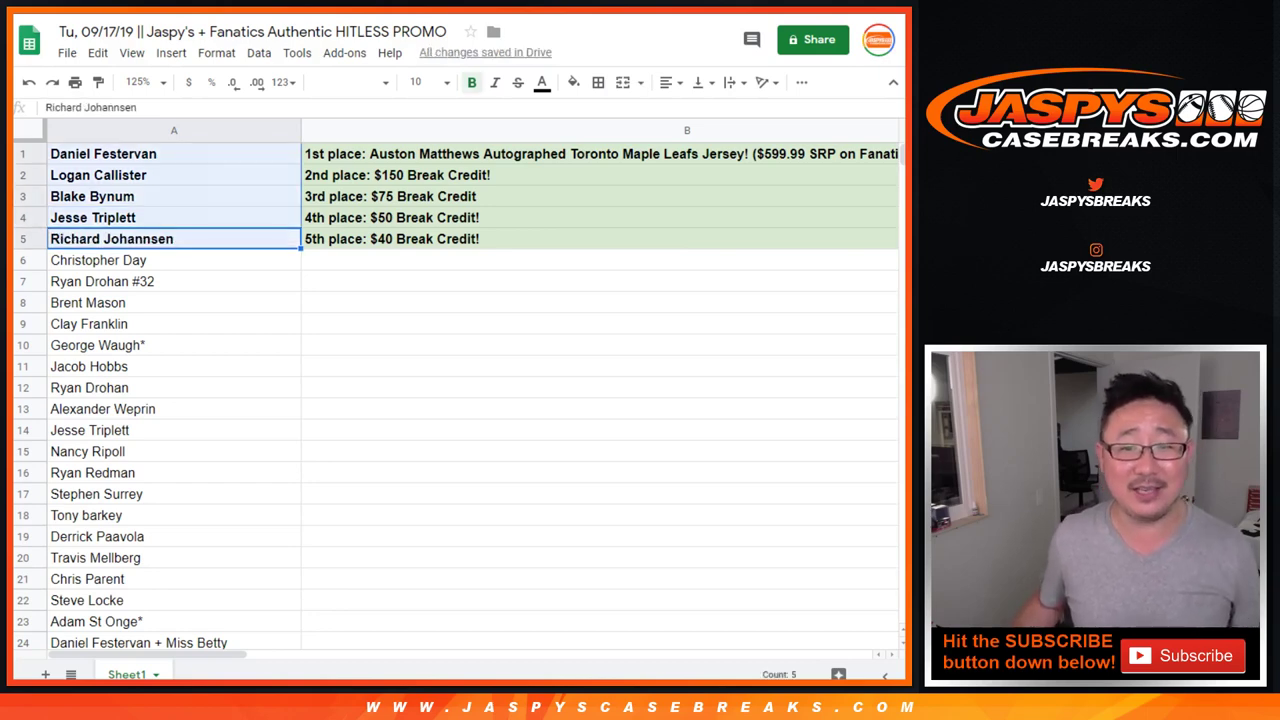